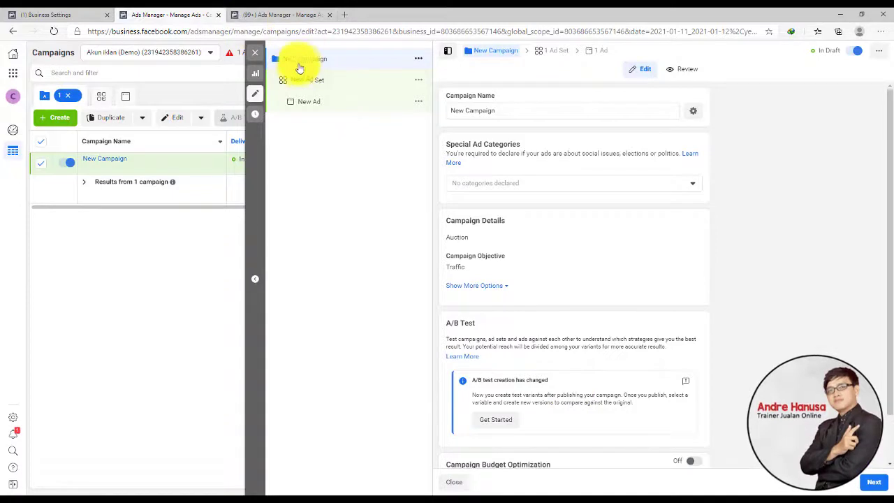
# Open the new ad set under the campaign and open its audience locations for editing
pyautogui.scroll(-1, 538, 335)
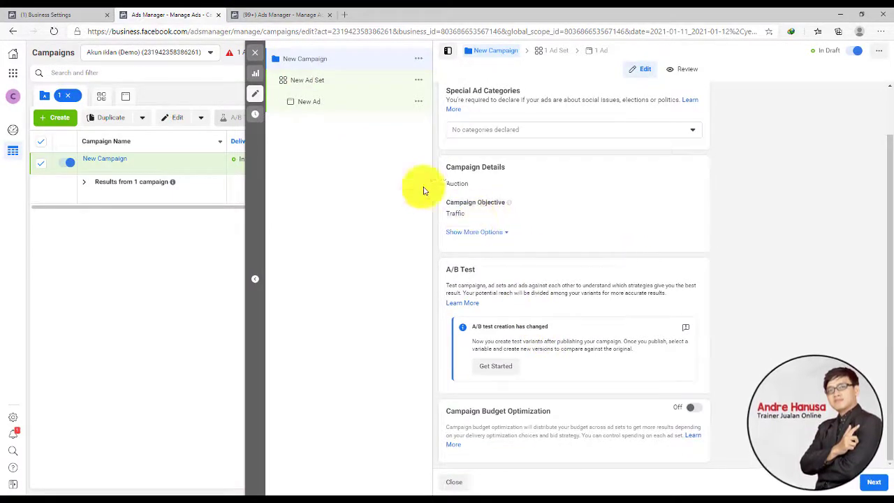
pyautogui.click(315, 81)
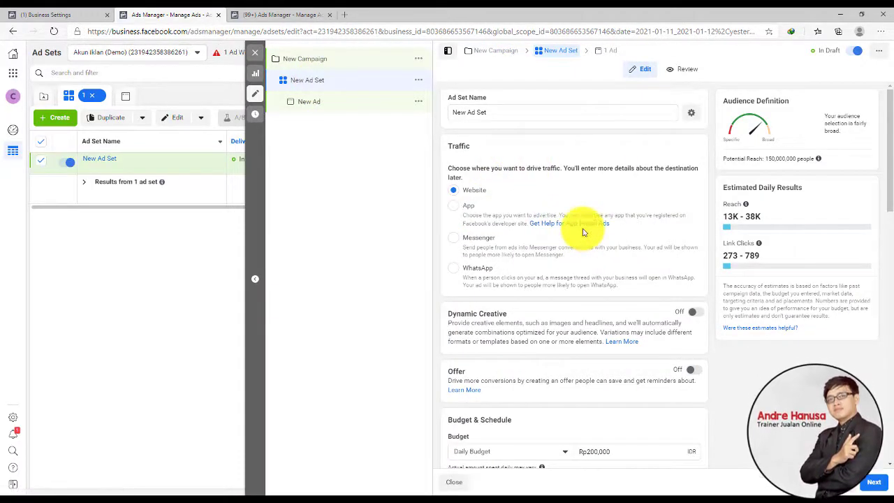
pyautogui.scroll(-3, 599, 288)
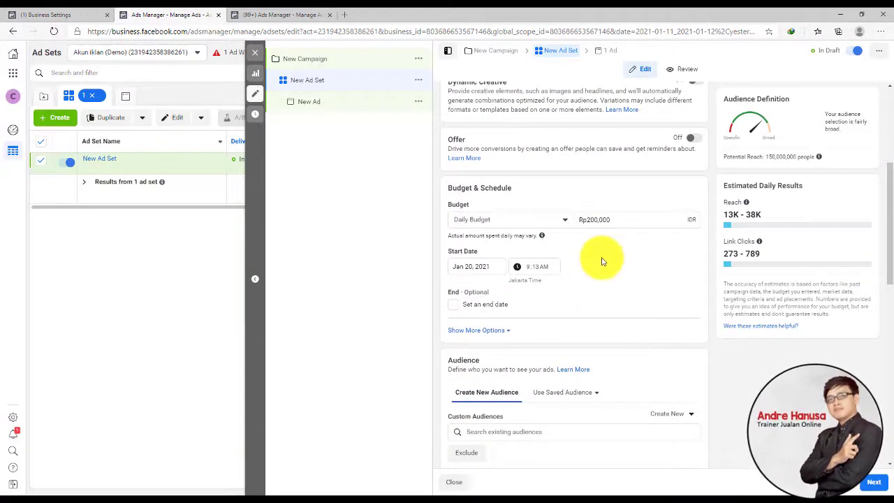
pyautogui.scroll(-3, 561, 228)
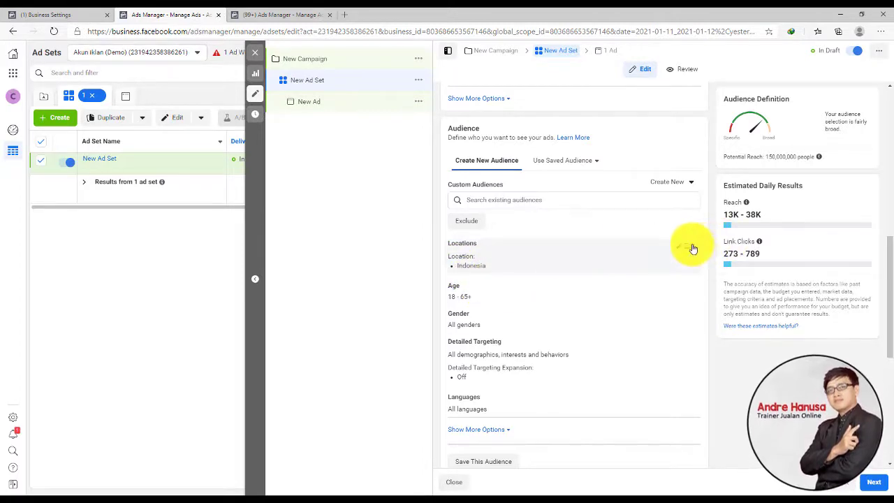
pyautogui.click(693, 249)
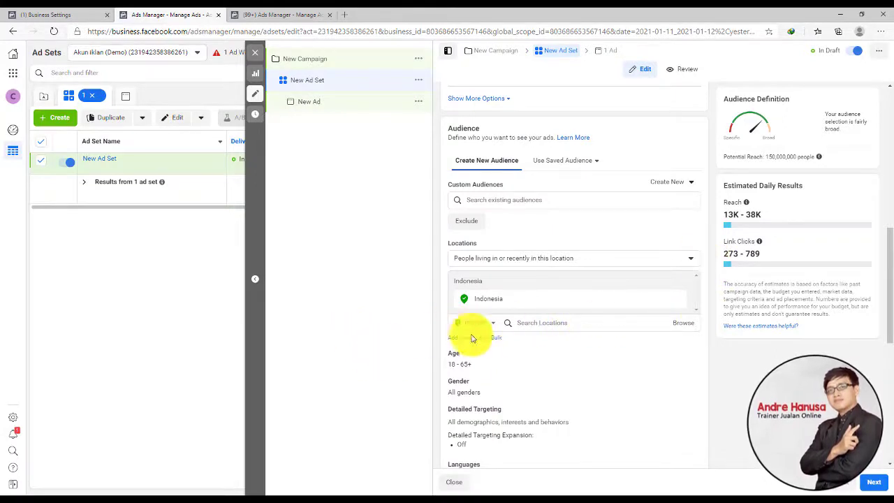
# Set the audience's age range to 20–55
pyautogui.click(689, 359)
pyautogui.click(462, 367)
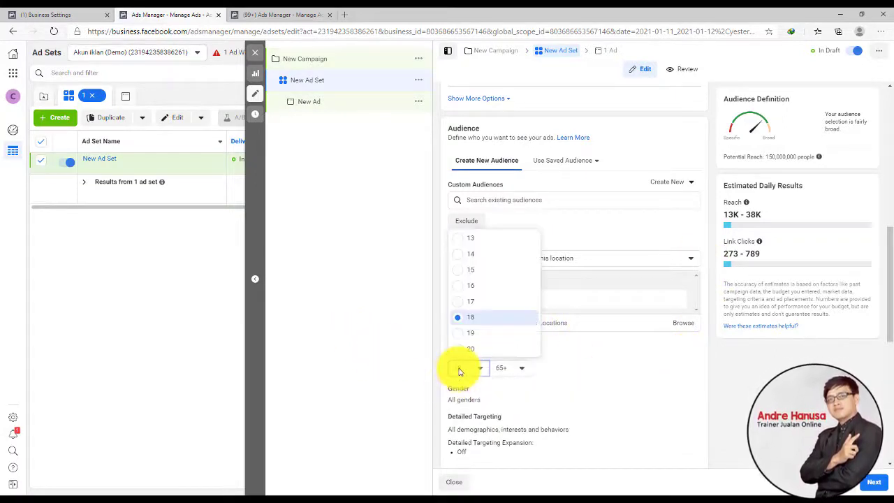
pyautogui.scroll(-2, 494, 282)
pyautogui.click(470, 273)
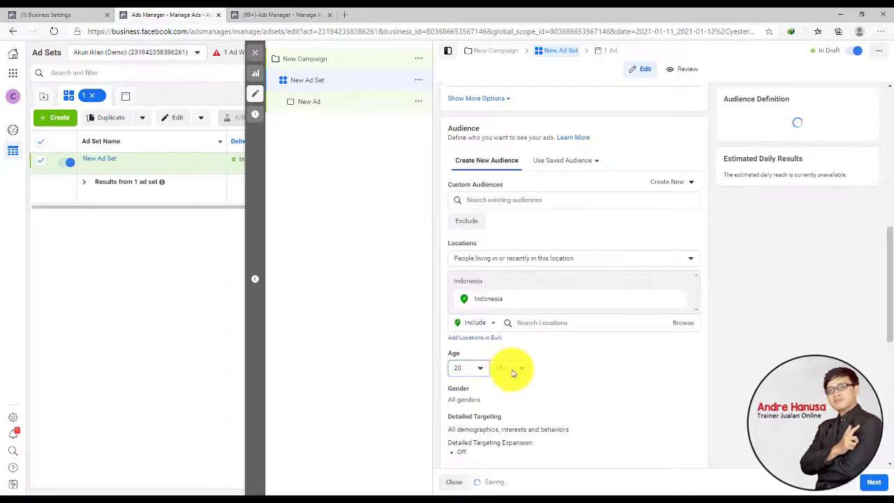
pyautogui.click(511, 367)
pyautogui.scroll(2, 519, 255)
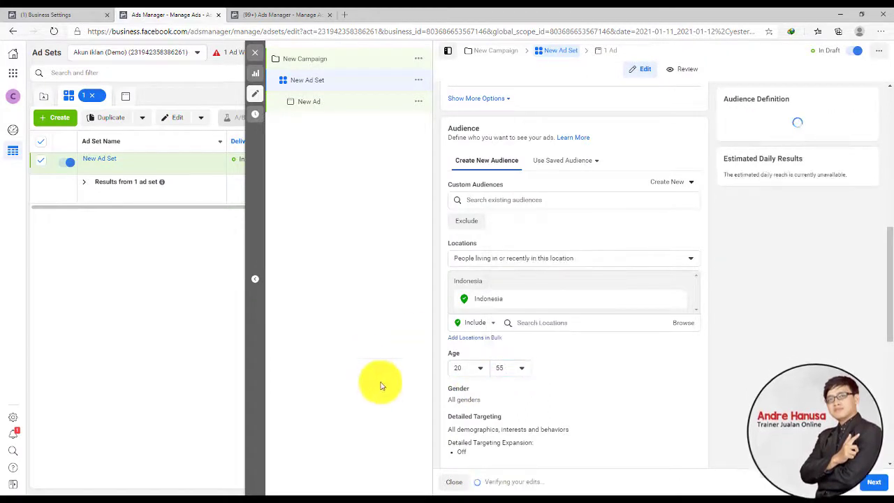
# Open the audience's gender setting and restrict it to Men
pyautogui.scroll(-2, 698, 336)
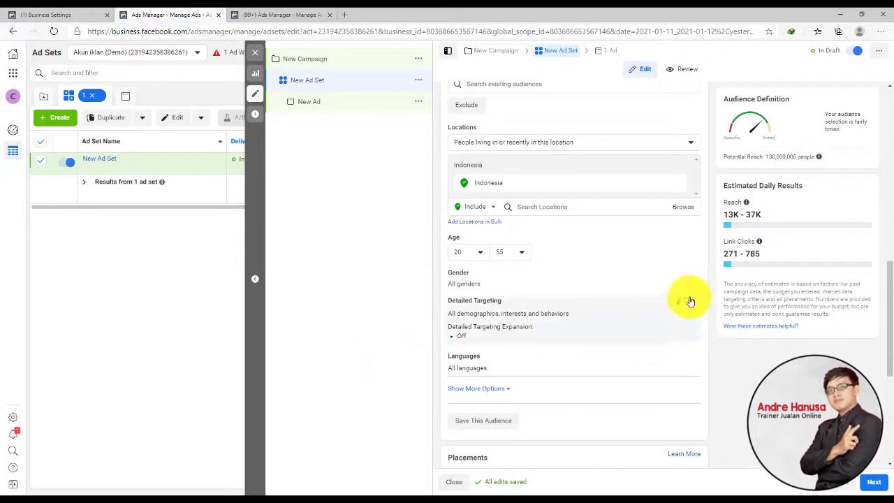
pyautogui.click(695, 274)
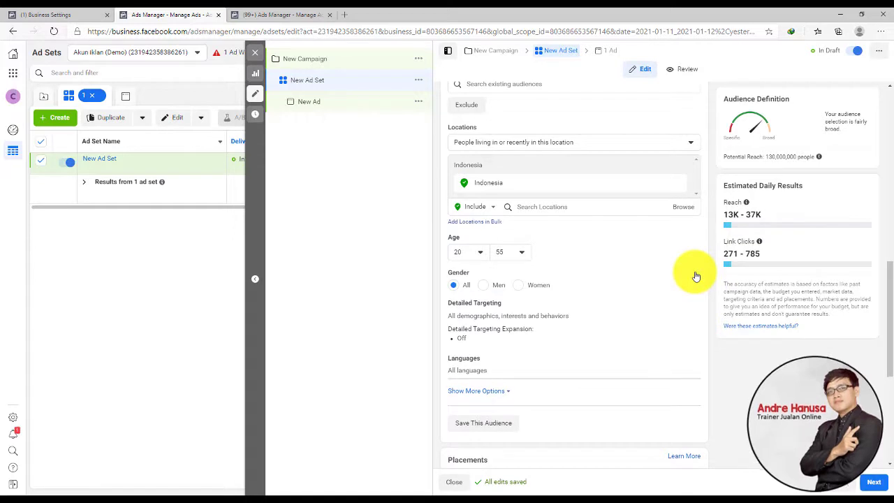
pyautogui.click(520, 287)
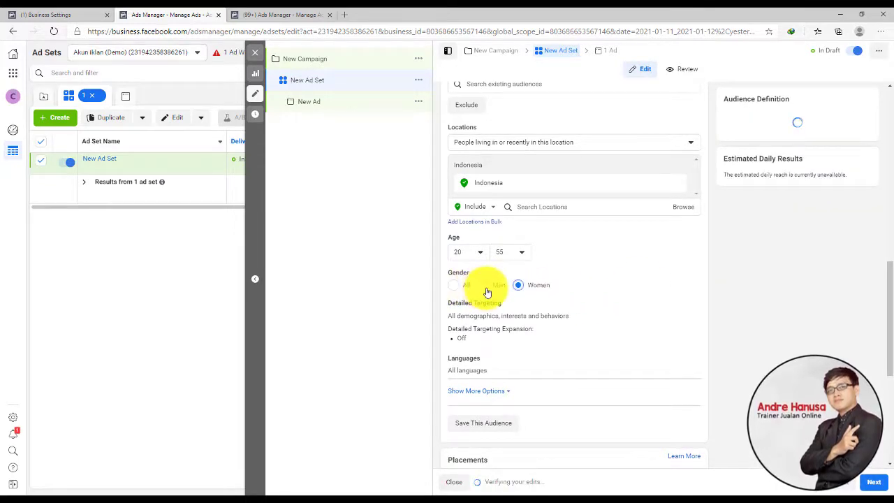
pyautogui.click(489, 288)
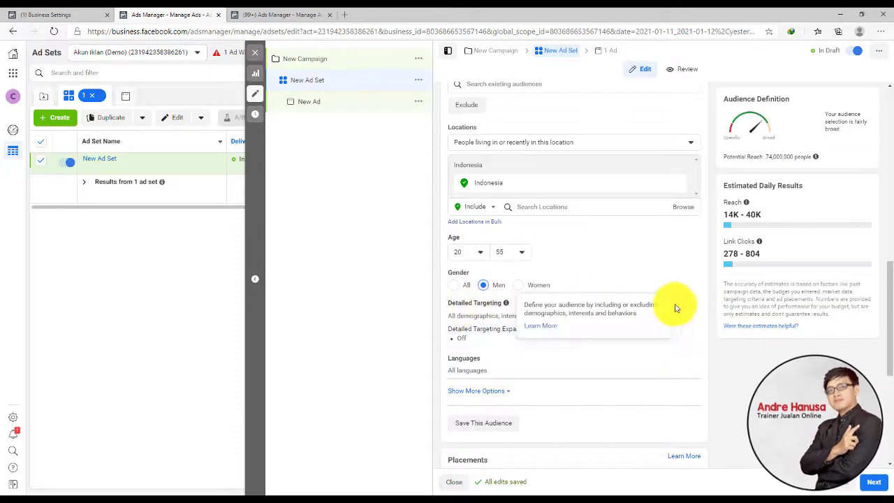
# Add the interest Family to the audience's detailed targeting and change the gender to Women
pyautogui.click(687, 308)
pyautogui.click(544, 329)
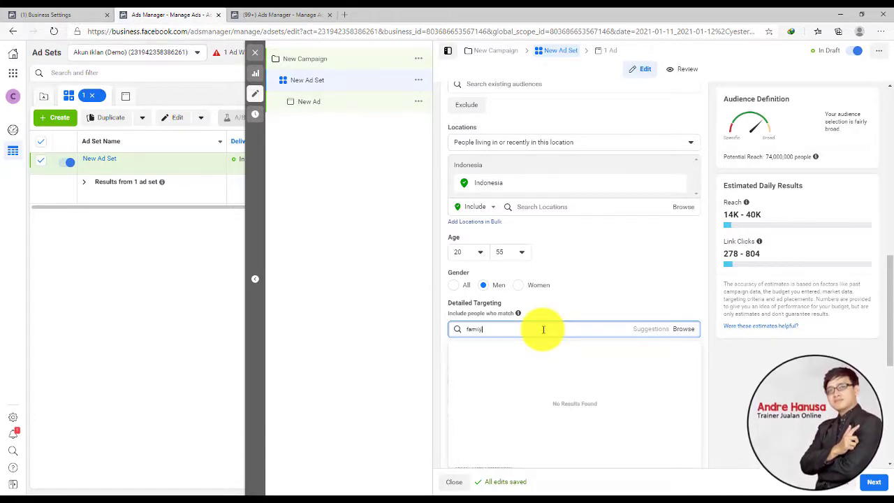
pyautogui.click(516, 347)
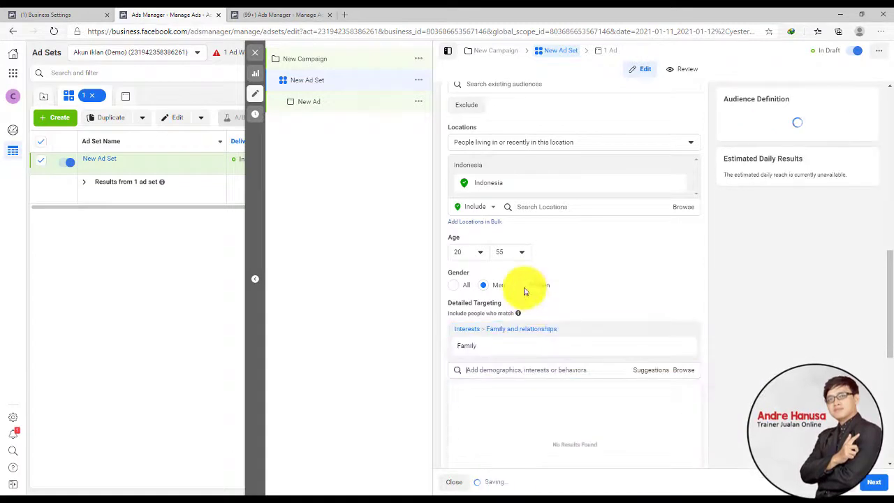
pyautogui.click(518, 285)
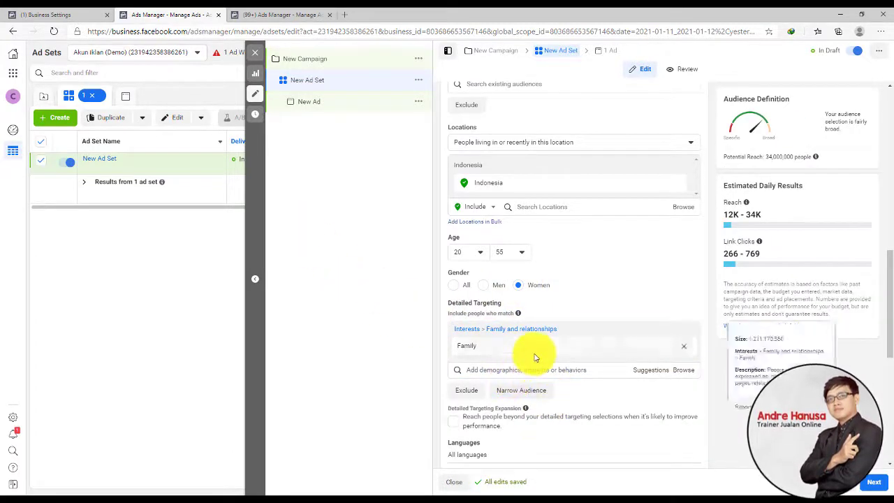
# Switch the ad set to manual placements and limit the devices to Mobile
pyautogui.scroll(-4, 536, 358)
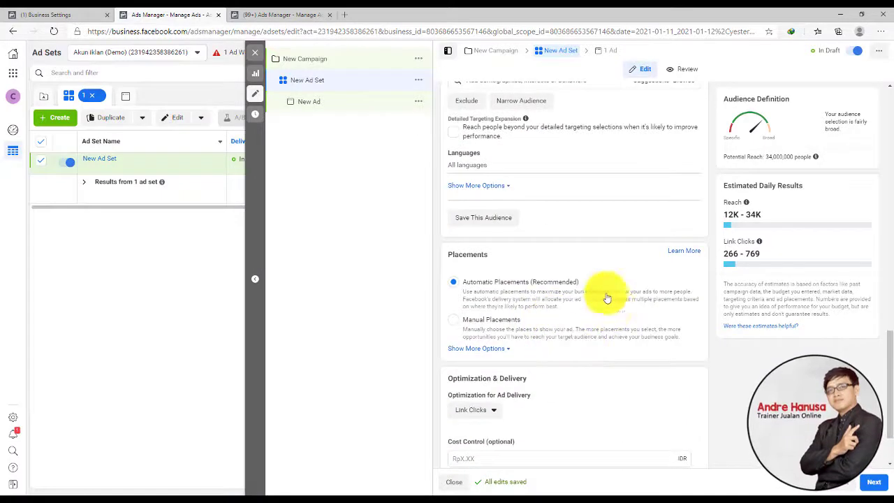
pyautogui.click(455, 323)
pyautogui.scroll(-2, 632, 311)
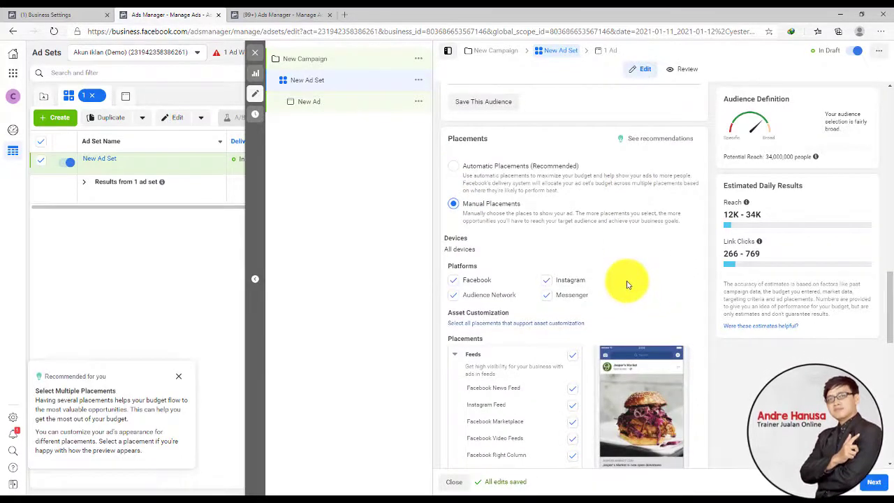
pyautogui.click(685, 242)
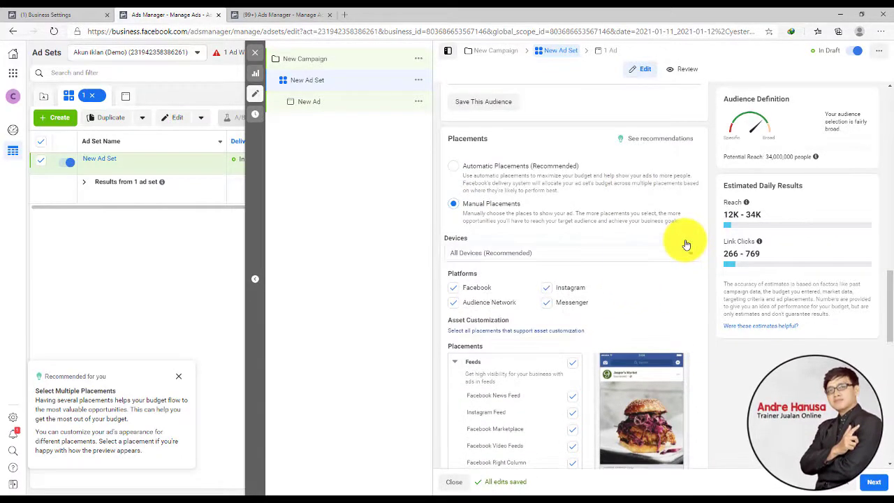
pyautogui.click(471, 256)
pyautogui.click(476, 288)
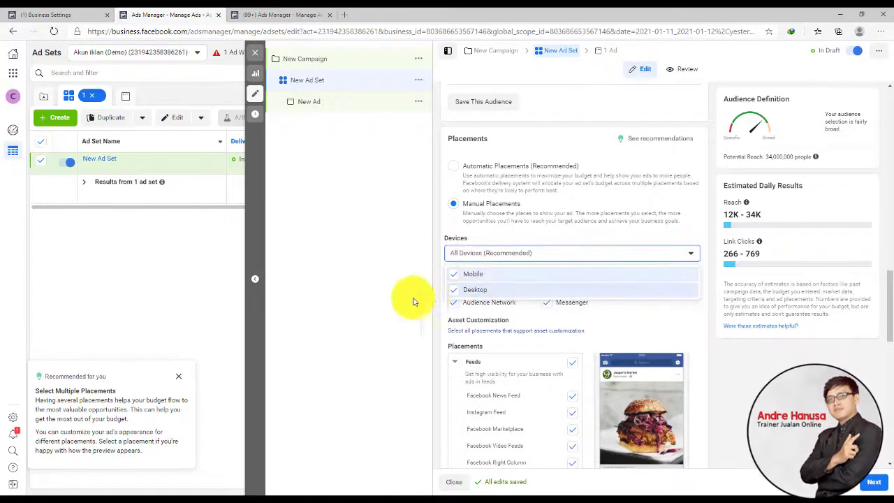
pyautogui.click(409, 299)
# Deselect the Audience Network and Messenger platforms, plus the Facebook Marketplace, Facebook Video Feeds, Instagram Explore and Facebook Groups Feed placements
pyautogui.click(453, 303)
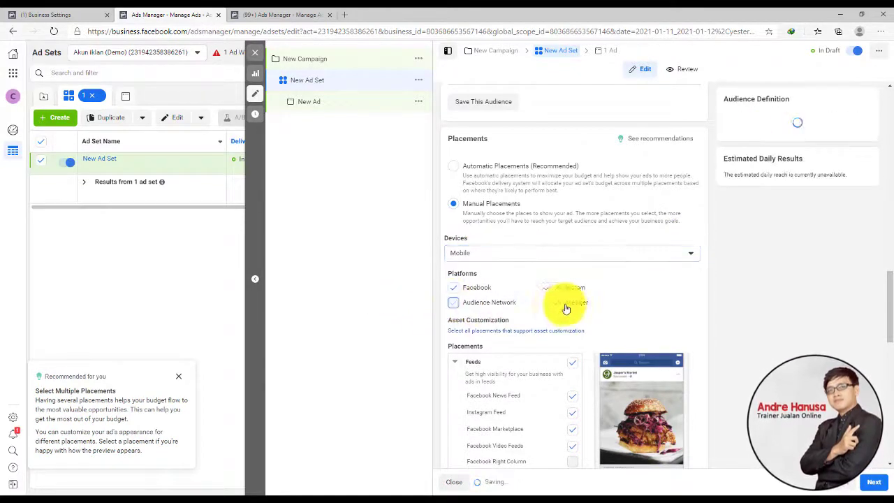
pyautogui.scroll(-3, 599, 349)
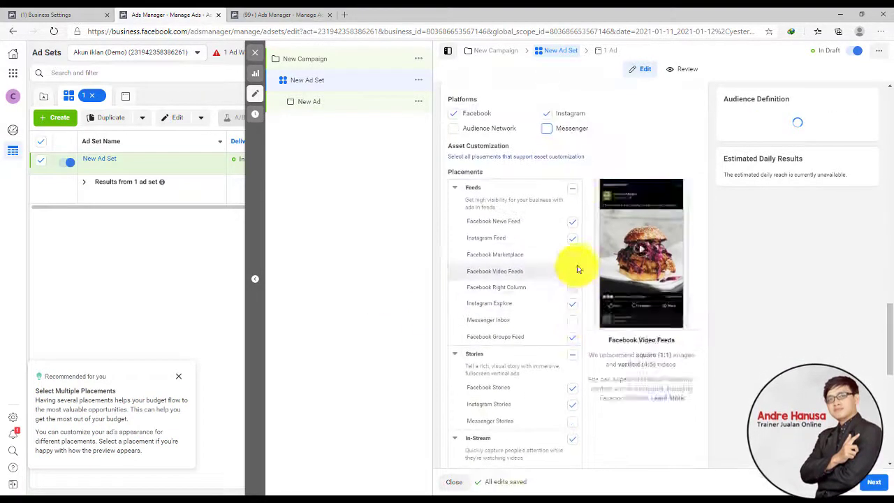
pyautogui.click(574, 264)
pyautogui.click(573, 272)
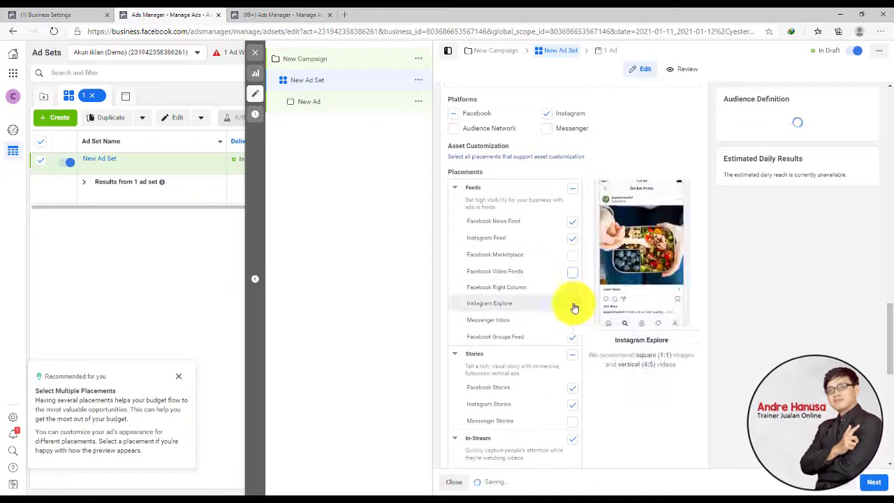
pyautogui.click(573, 304)
pyautogui.click(573, 353)
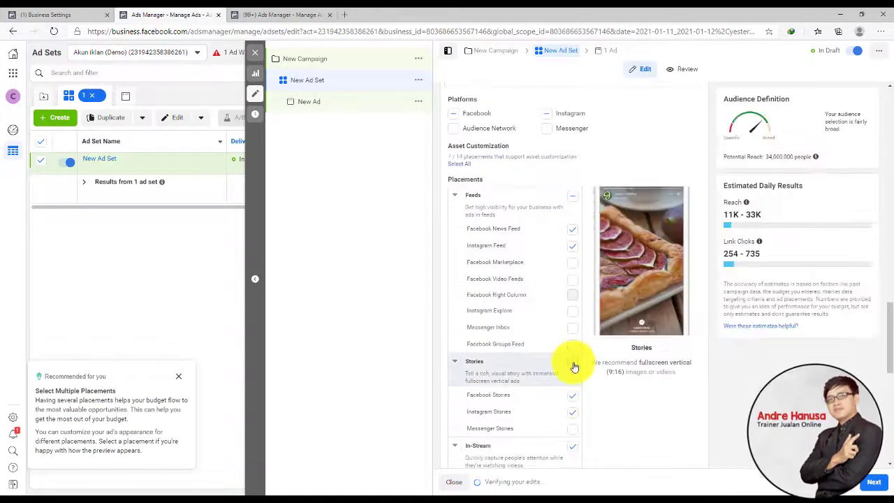
# Deselect all Stories, In-Stream, Search and In-Article placements, leaving only the Facebook News Feed and Instagram Feed selected
pyautogui.scroll(-2, 576, 279)
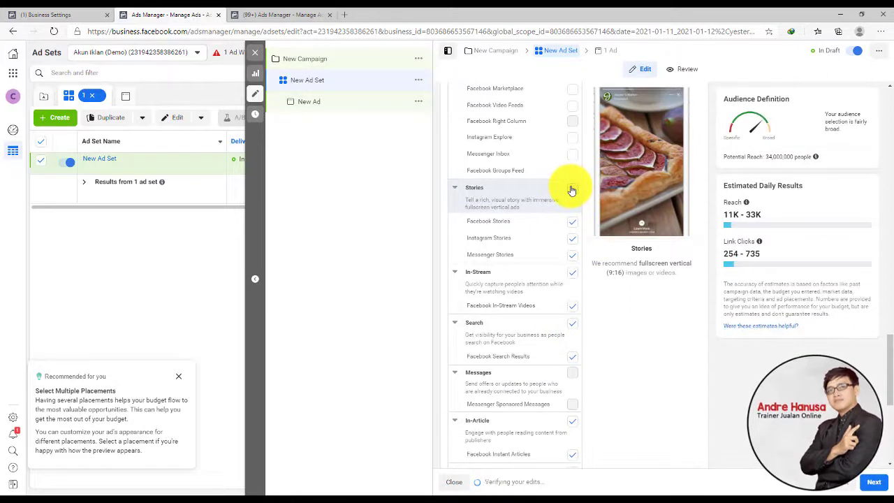
pyautogui.click(572, 189)
pyautogui.click(573, 272)
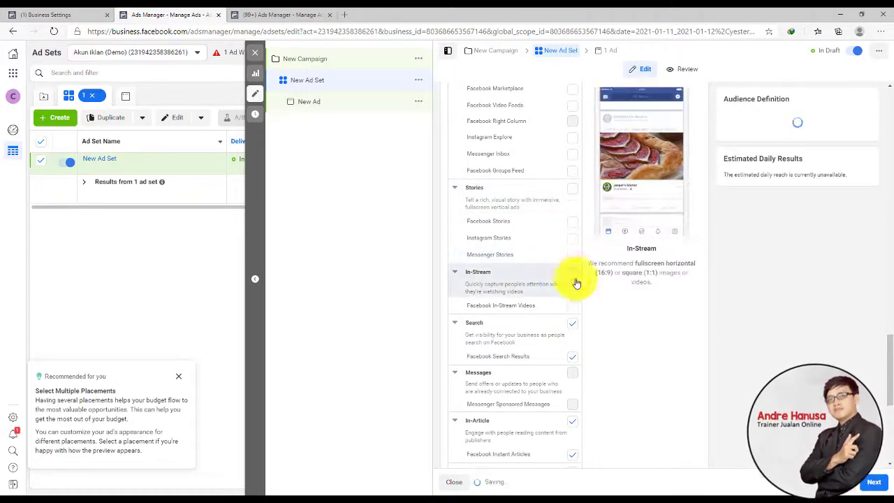
pyautogui.click(573, 325)
pyautogui.click(573, 422)
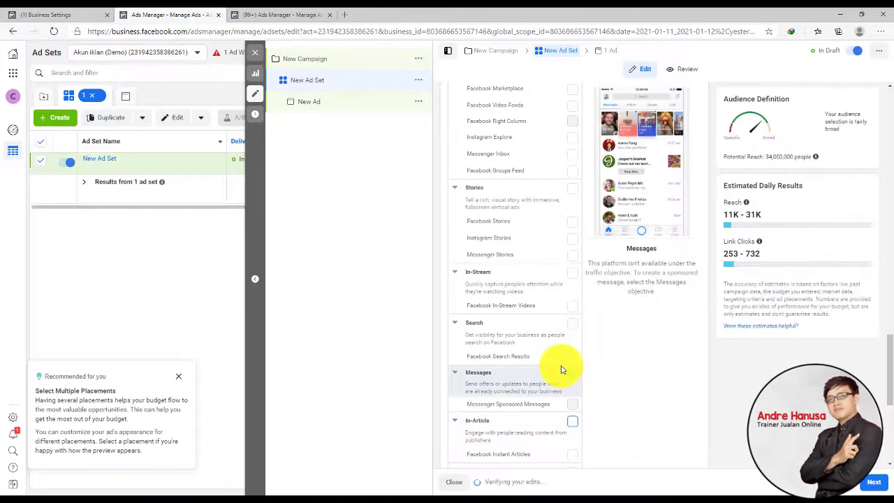
# Review the ad set's optimization, traffic destination, budget and schedule settings and its estimated daily results
pyautogui.scroll(-3, 566, 335)
pyautogui.scroll(-1, 573, 322)
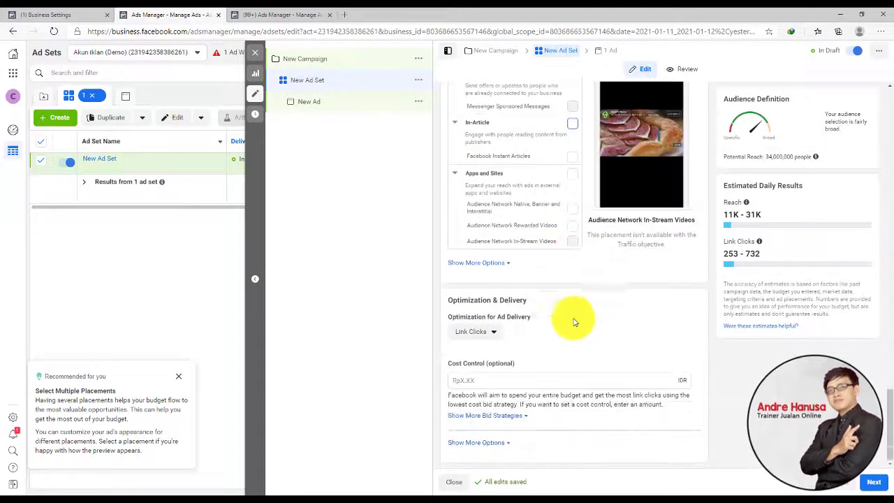
pyautogui.scroll(10, 601, 271)
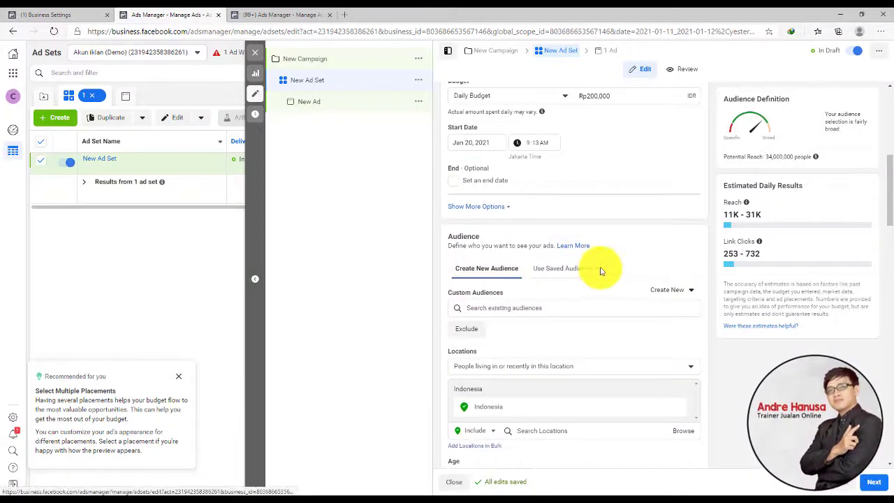
pyautogui.scroll(5, 599, 270)
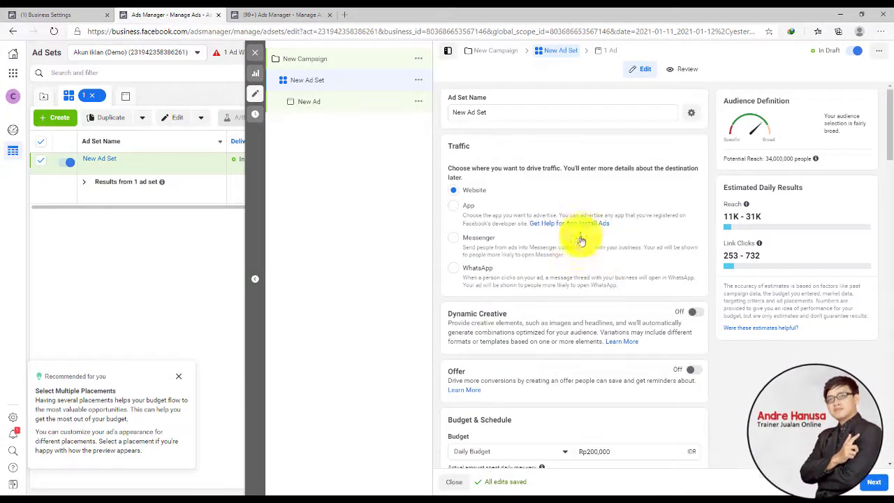
pyautogui.scroll(-3, 580, 241)
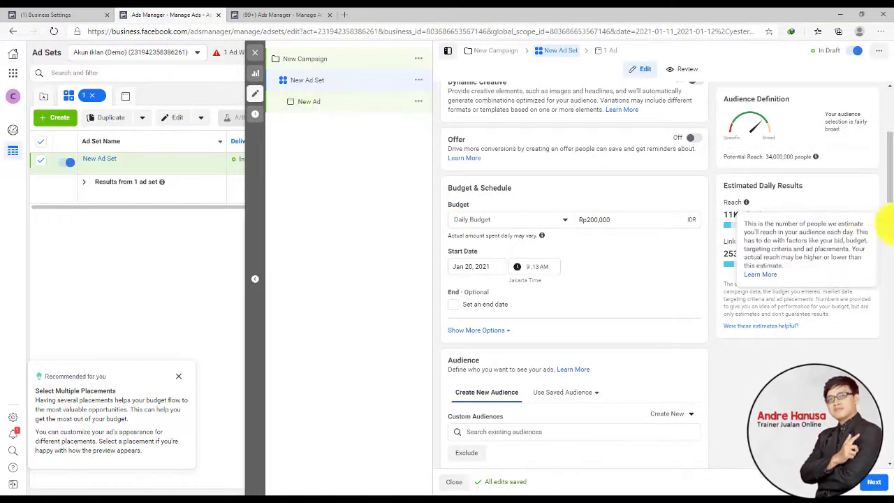
# Open the new ad and set its Instagram account to use the selected Facebook Page
pyautogui.click(313, 103)
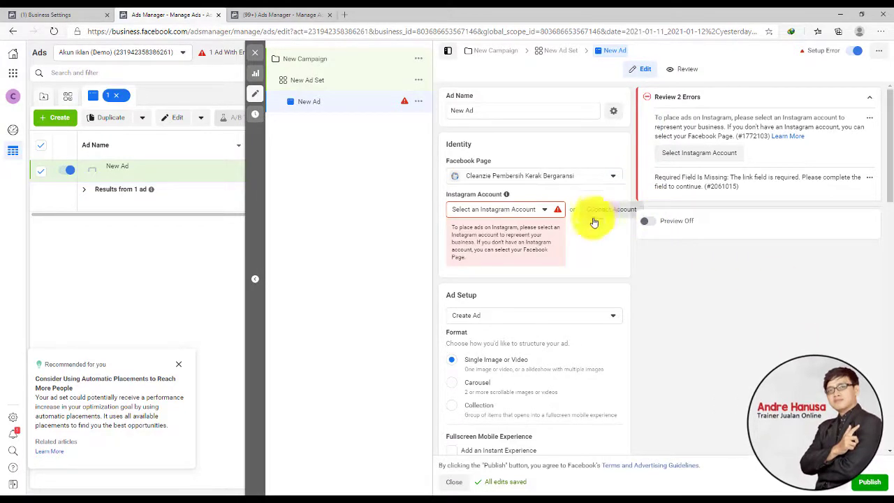
pyautogui.click(518, 178)
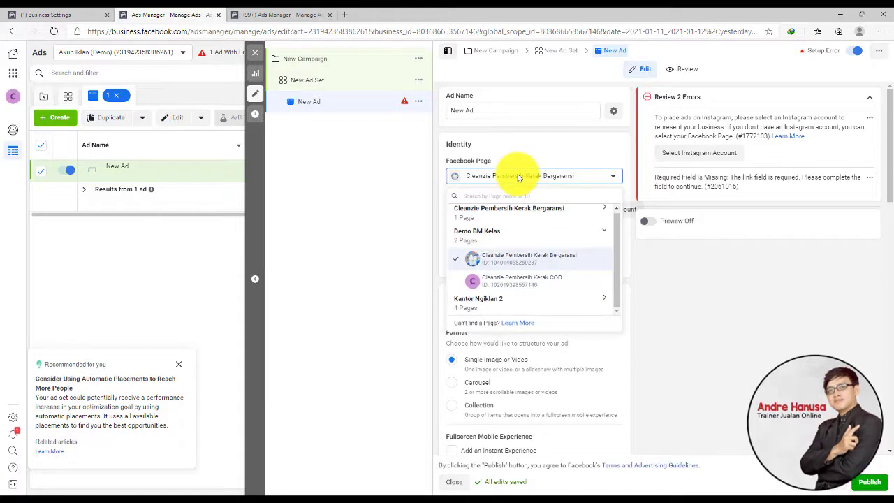
pyautogui.click(378, 207)
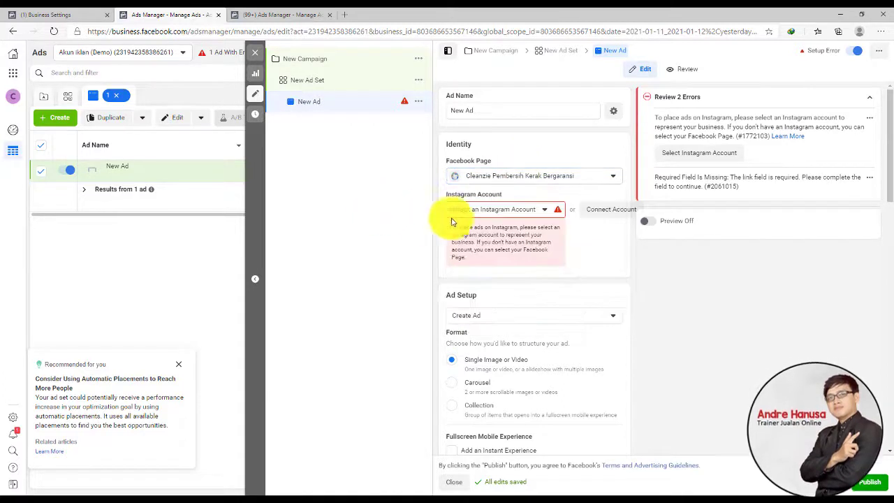
pyautogui.click(502, 212)
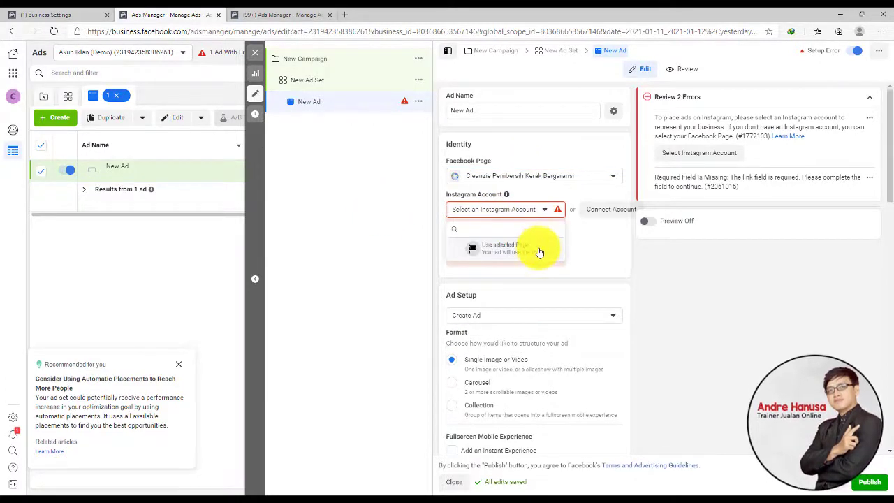
pyautogui.click(513, 248)
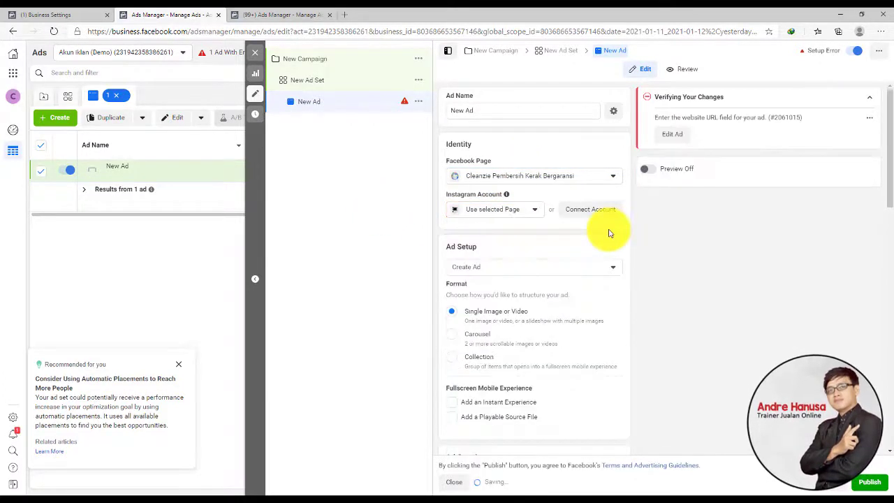
# Check the Instagram account choices, keep Use selected Page, and go to the Ad Creative section
pyautogui.click(501, 212)
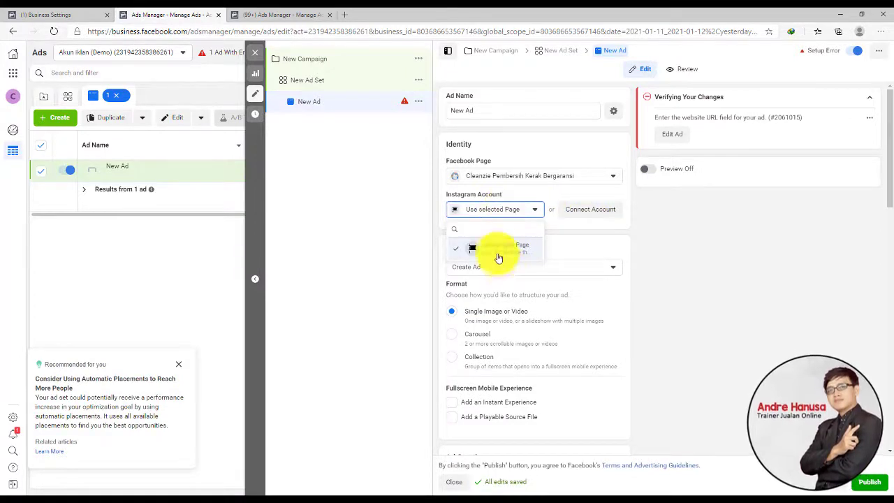
pyautogui.click(513, 244)
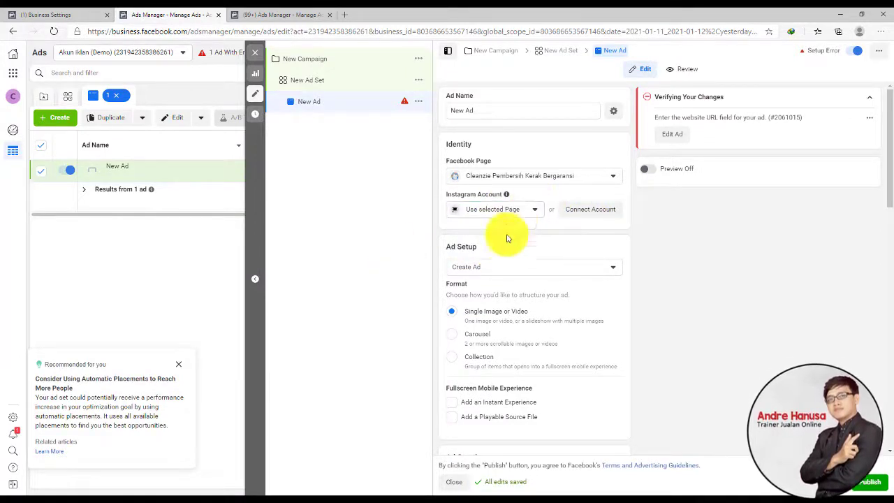
pyautogui.scroll(-3, 428, 285)
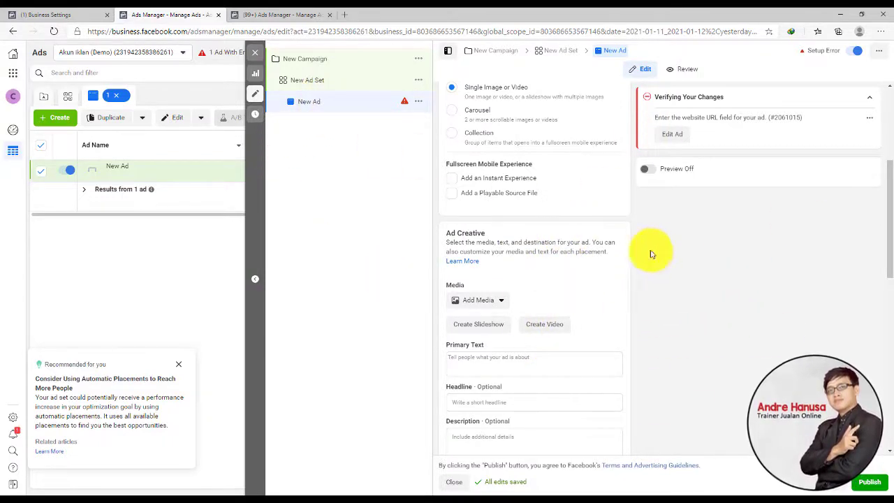
pyautogui.scroll(-3, 599, 266)
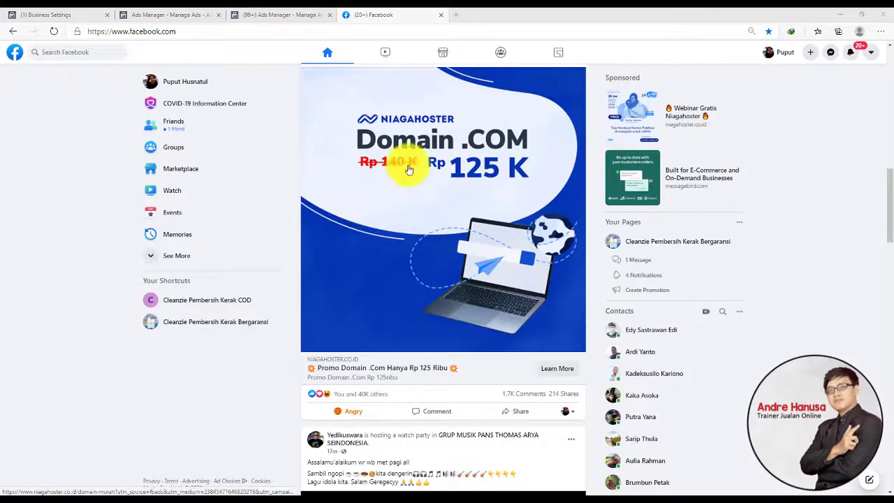
# Examine the Niagahoster sponsored post in the Facebook feed, expanding its full text, and compare it with the new ad's creative fields
pyautogui.scroll(2, 424, 167)
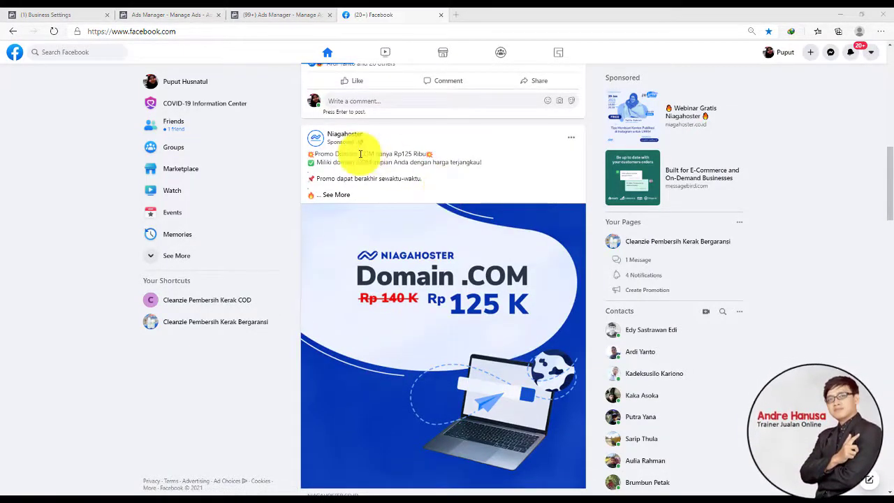
pyautogui.click(339, 195)
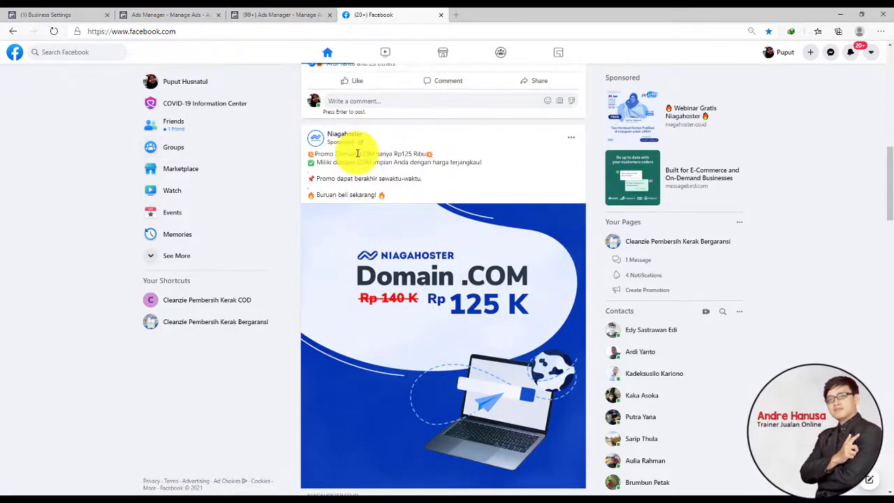
pyautogui.scroll(-2, 455, 311)
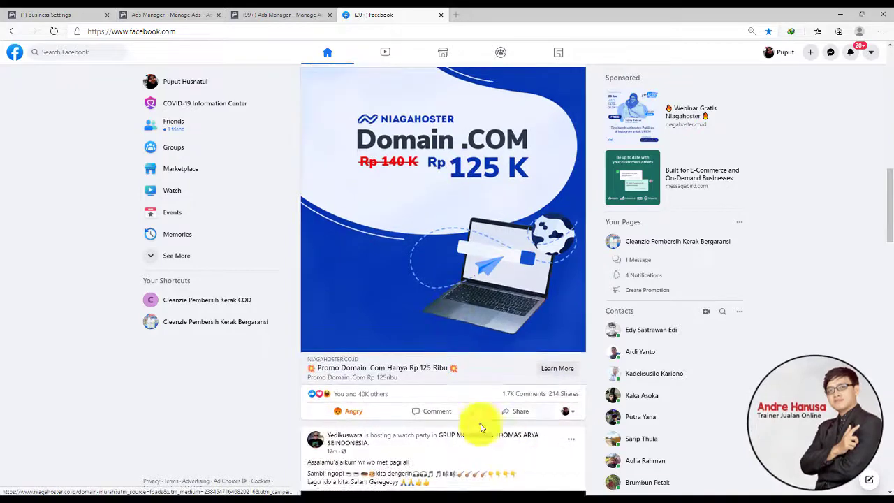
pyautogui.click(90, 14)
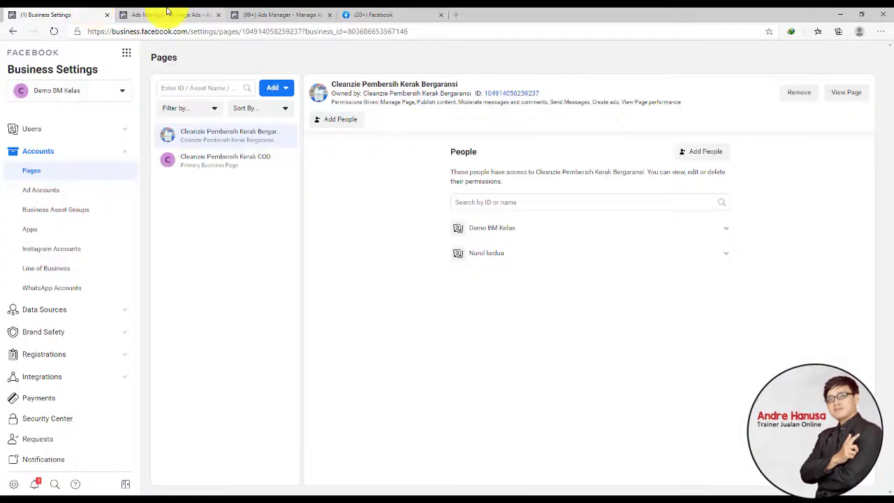
pyautogui.click(176, 14)
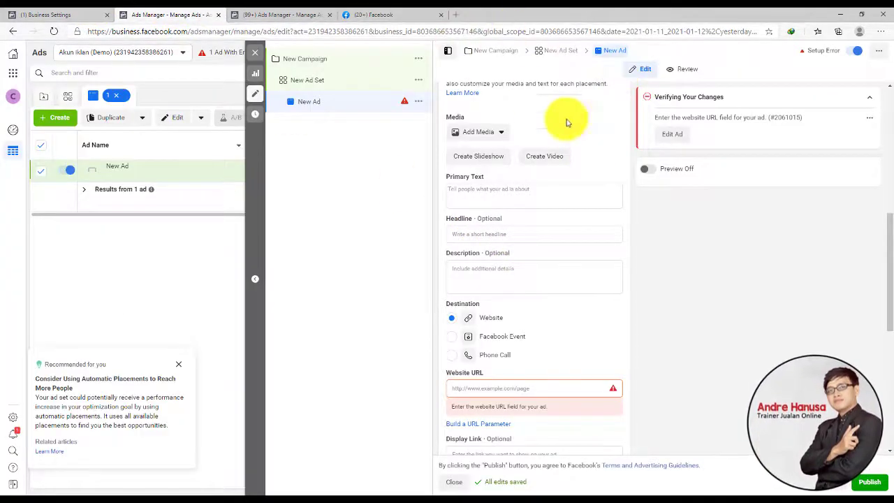
pyautogui.click(407, 12)
pyautogui.scroll(3, 391, 203)
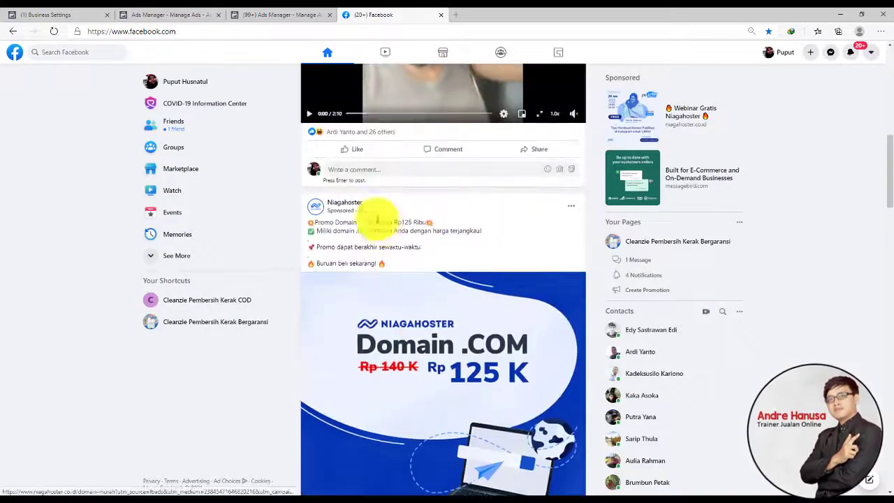
# Find the Bebeclub sponsored post in the Facebook feed and highlight its caption to compare it with the ad's Primary Text field
pyautogui.scroll(-15, 422, 286)
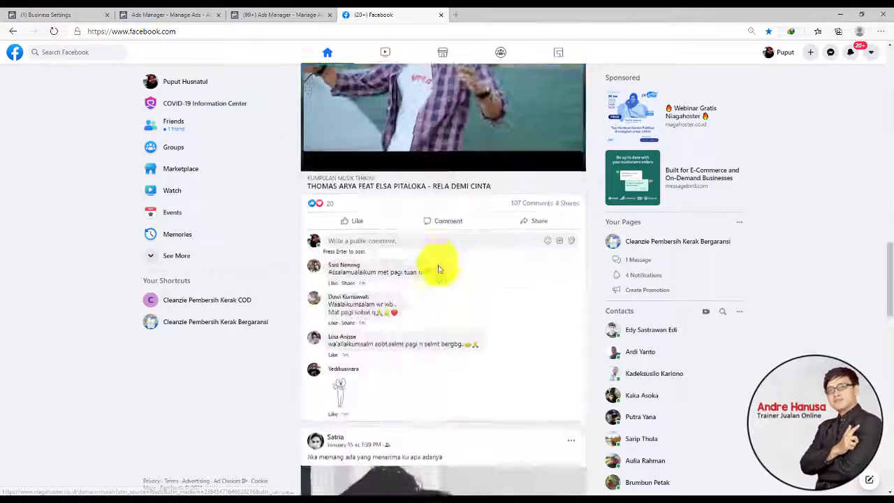
pyautogui.scroll(-12, 440, 271)
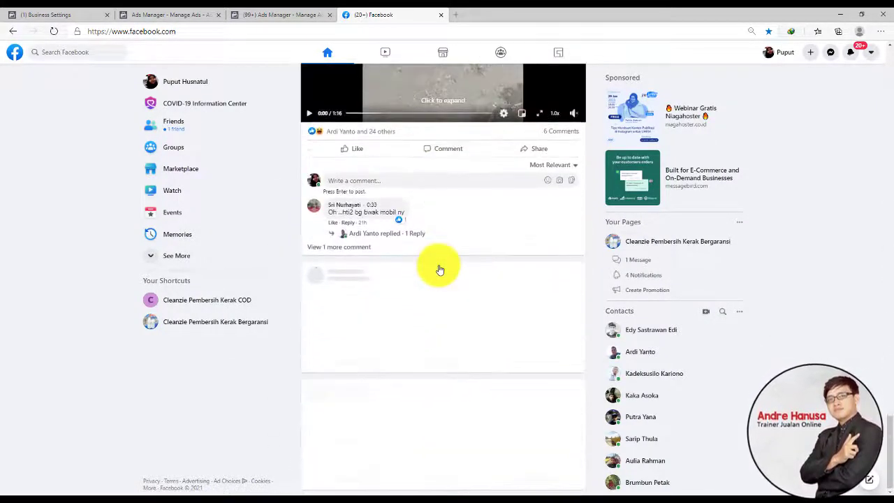
pyautogui.scroll(-9, 439, 270)
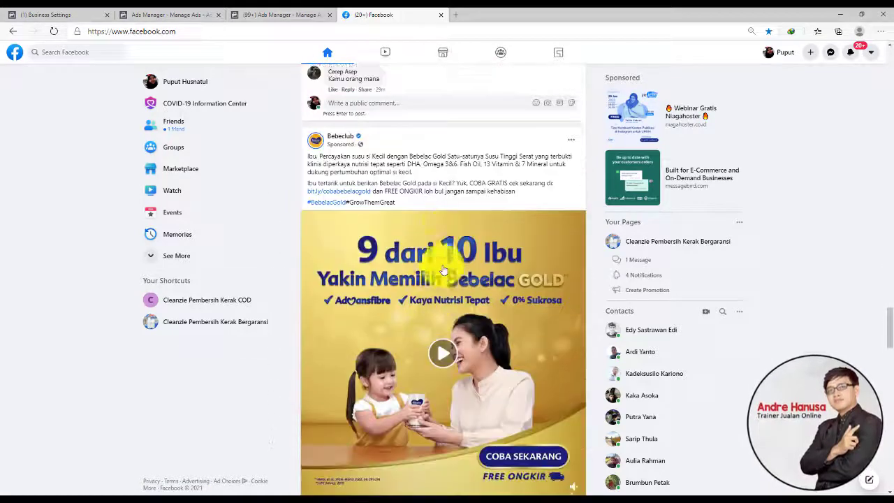
pyautogui.scroll(-1, 429, 183)
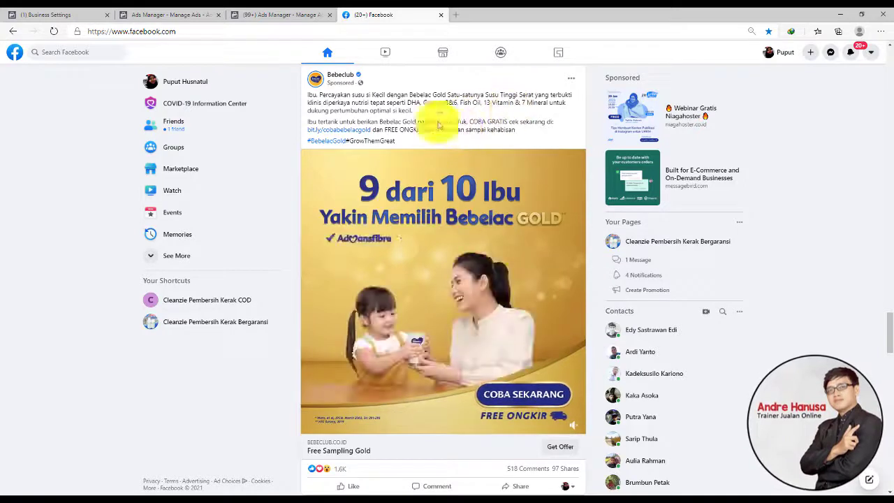
pyautogui.moveTo(405, 141); pyautogui.dragTo(305, 97)
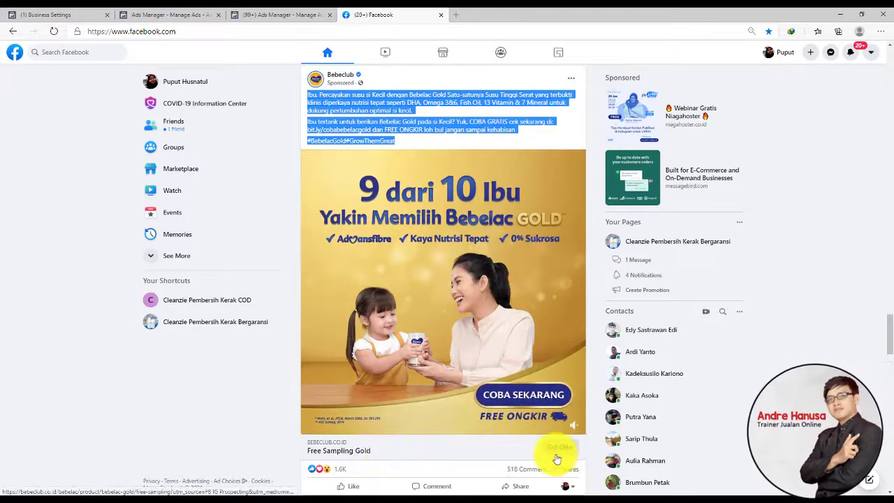
pyautogui.click(185, 12)
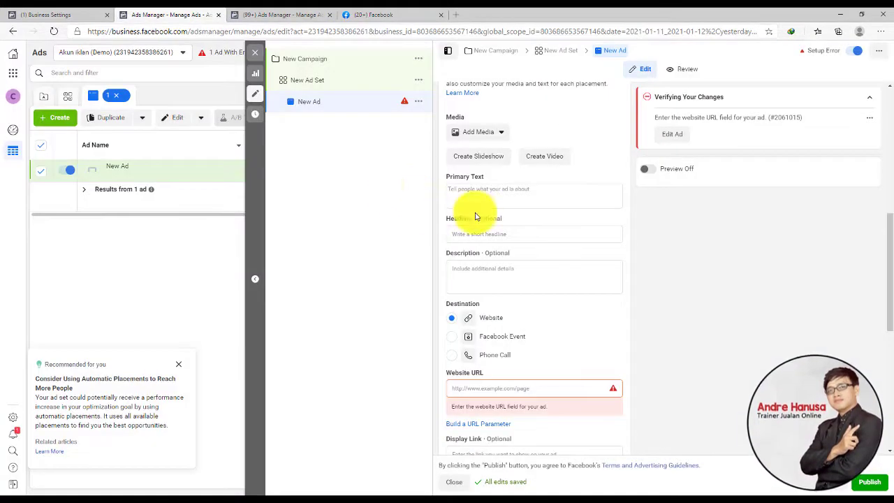
pyautogui.click(347, 13)
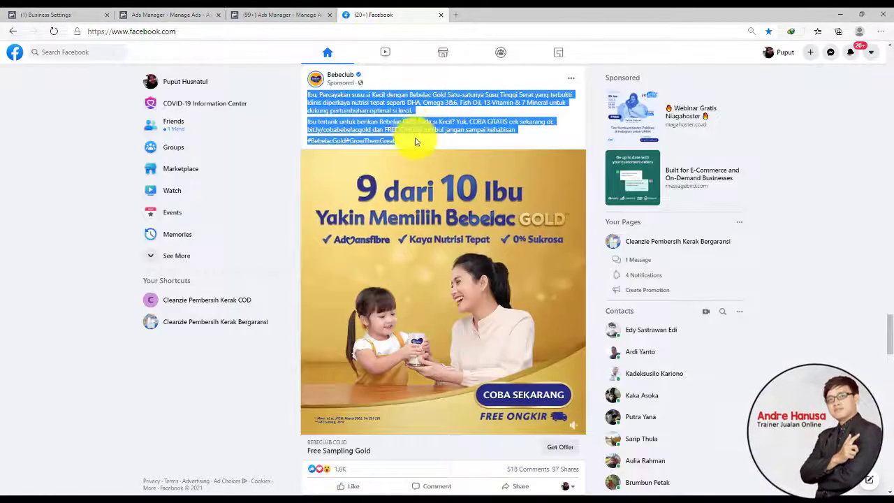
pyautogui.moveTo(403, 139); pyautogui.dragTo(330, 87)
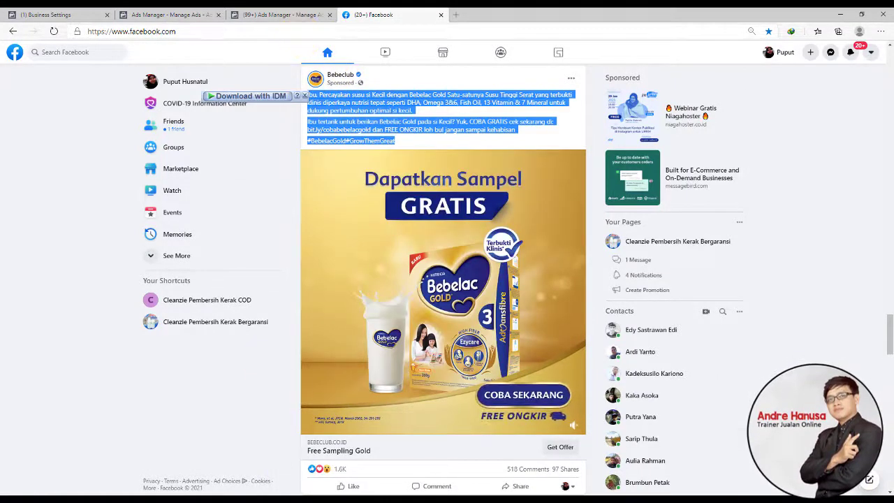
# Return to Ads Manager and enter "ini copywriting ads" as the new ad's primary text
pyautogui.click(157, 14)
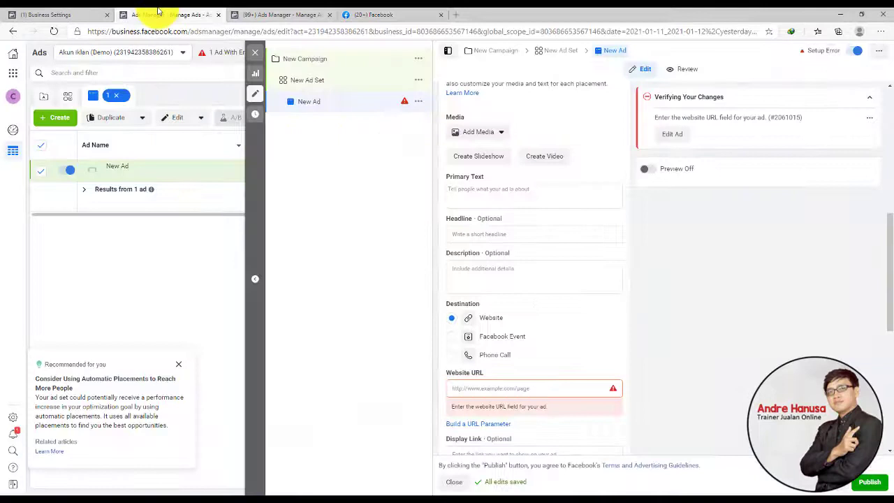
pyautogui.click(487, 196)
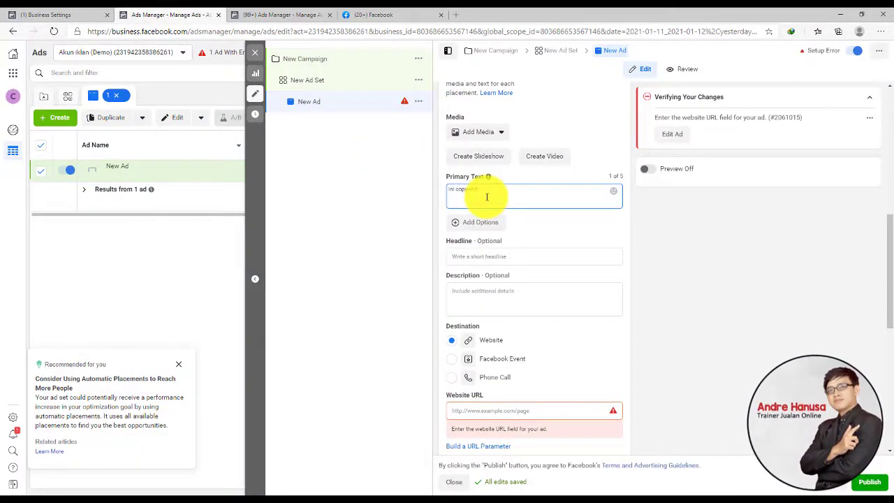
pyautogui.click(579, 222)
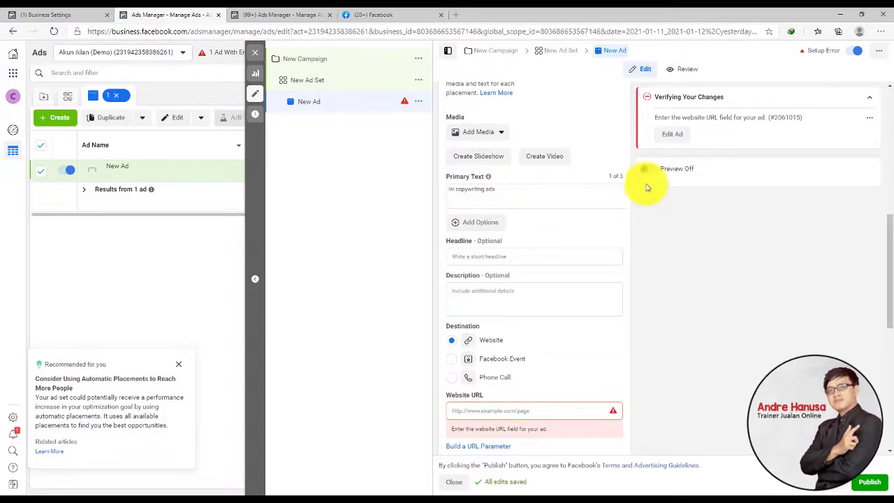
# Upload the video CPC Produk 5.mp4 as the ad's media and turn off the ad preview
pyautogui.scroll(3, 634, 202)
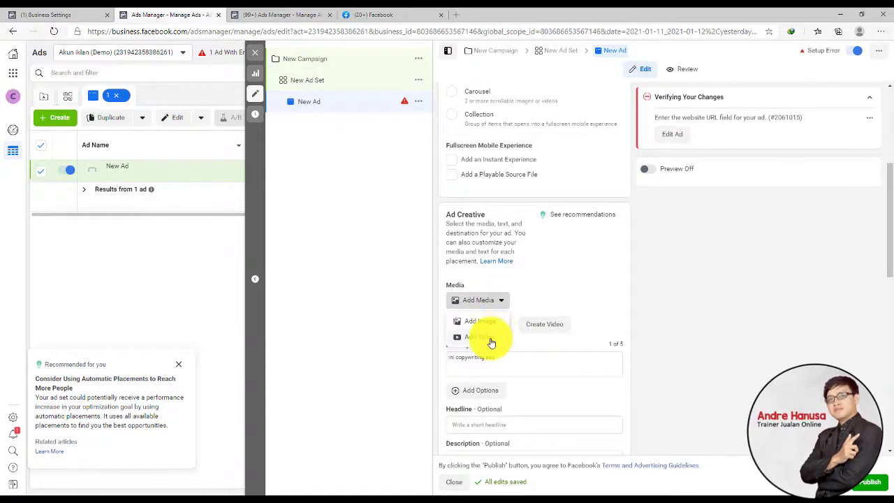
pyautogui.click(491, 339)
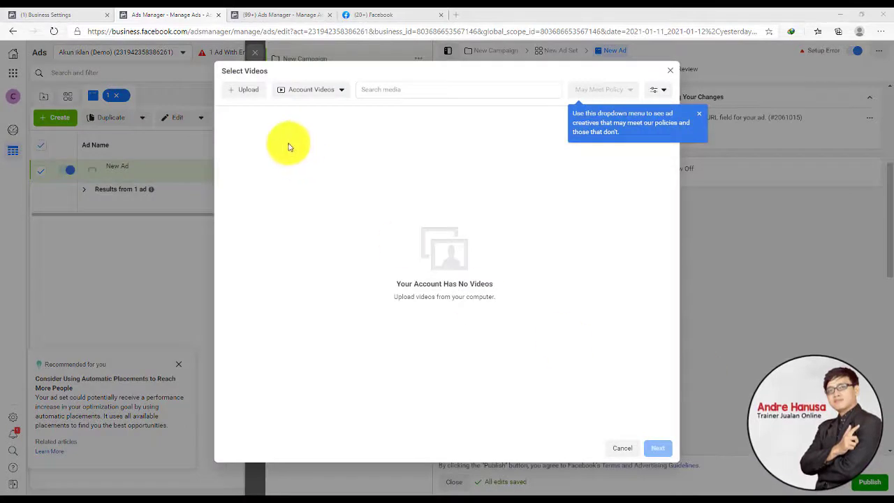
pyautogui.click(248, 91)
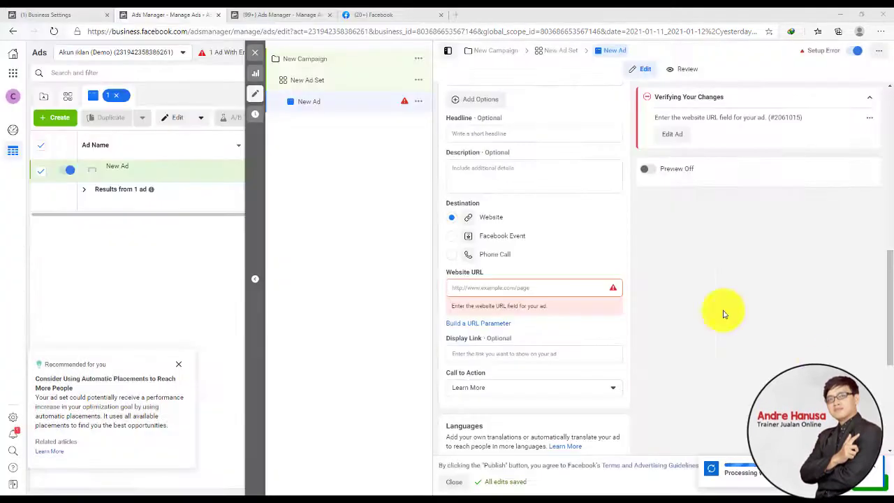
pyautogui.scroll(4, 586, 320)
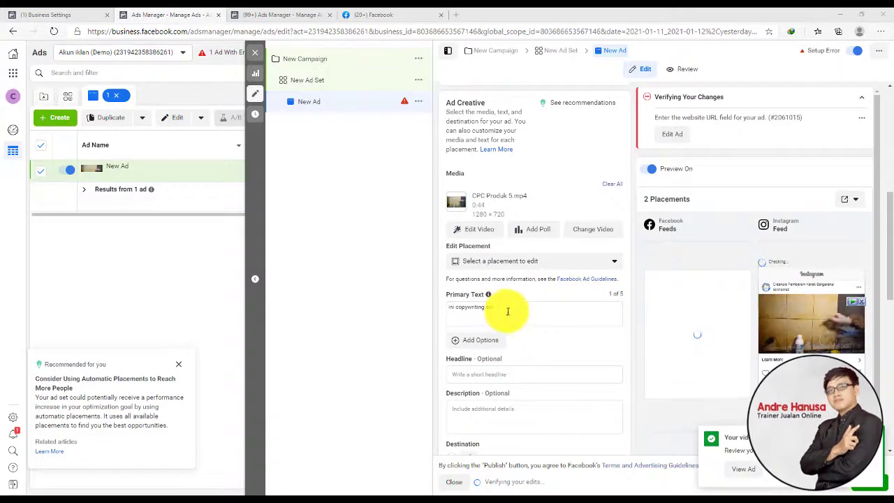
pyautogui.scroll(-1, 508, 311)
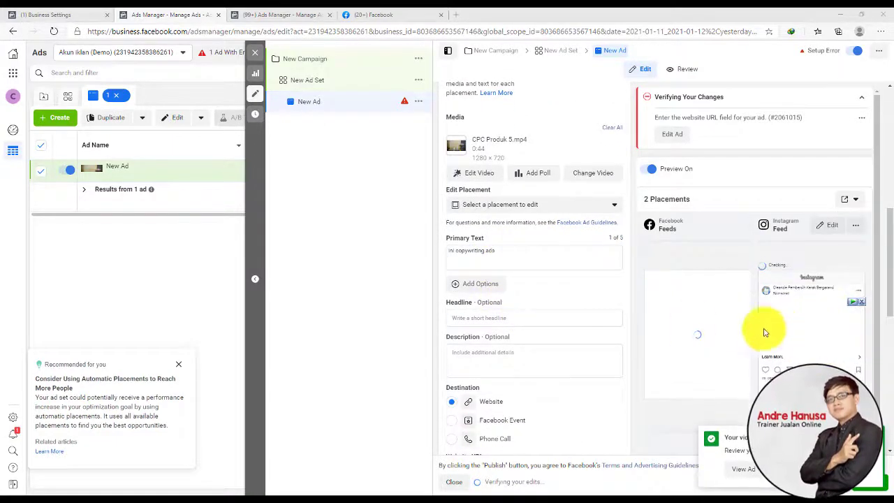
pyautogui.click(648, 212)
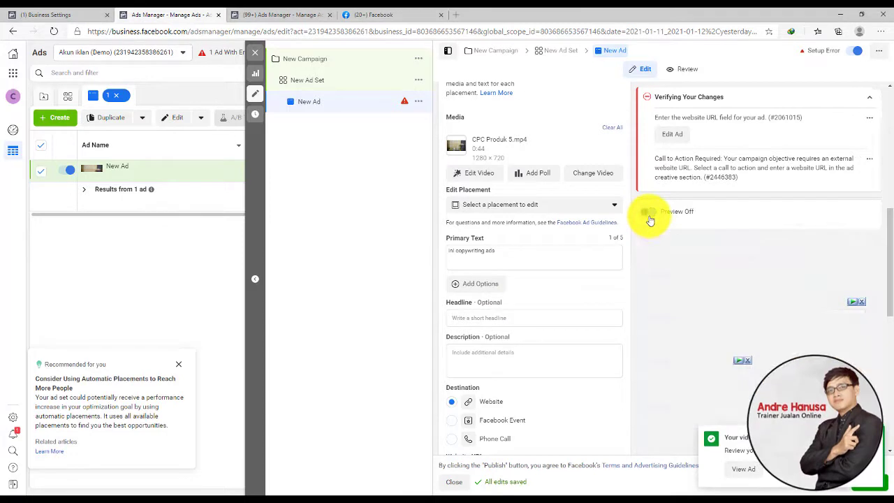
pyautogui.scroll(-3, 520, 320)
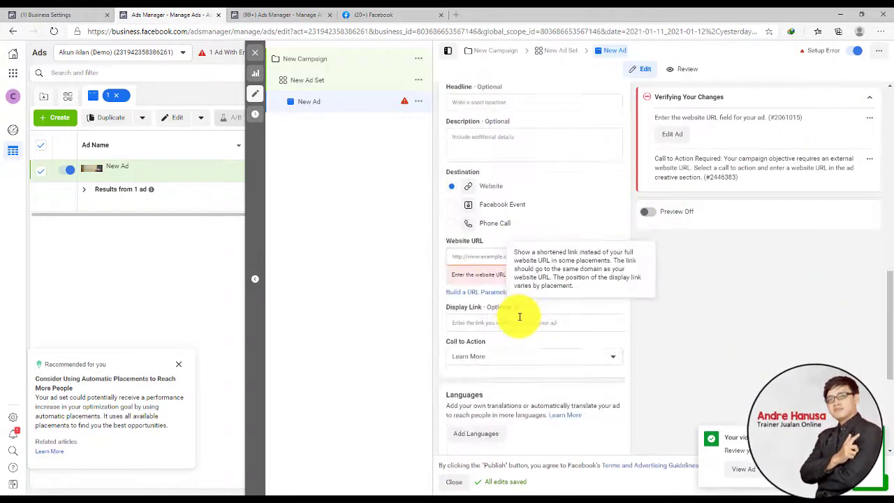
pyautogui.click(482, 246)
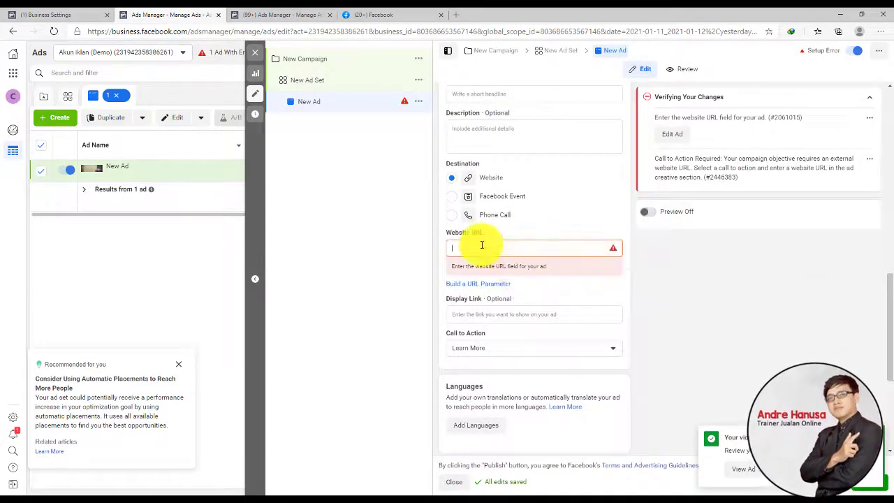
pyautogui.click(554, 231)
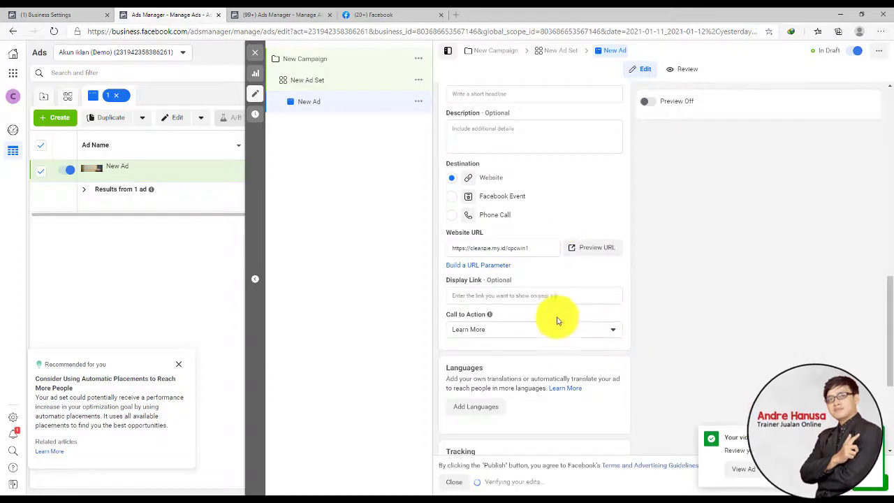
# Move the Facebook tab beside Ads Manager, view the landing page behind the Bebeclub post's Get Offer link, and close it to return to the post
pyautogui.click(369, 13)
pyautogui.moveTo(369, 12); pyautogui.dragTo(275, 14)
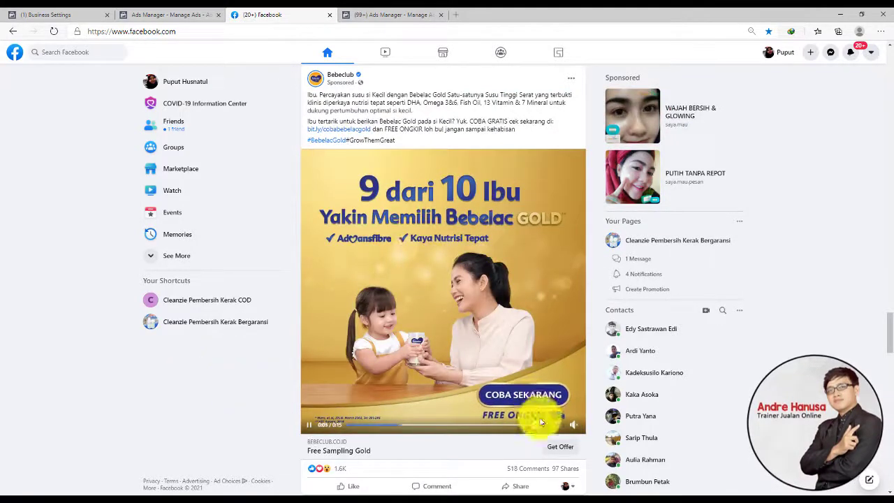
pyautogui.click(563, 450)
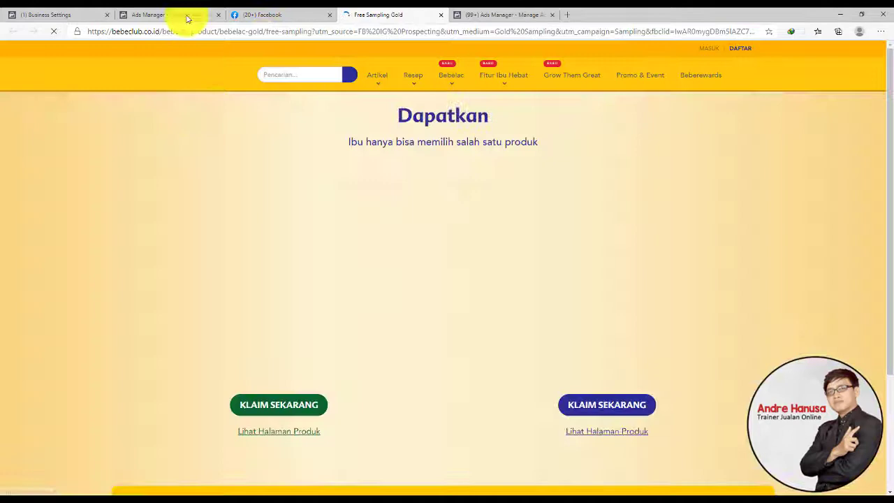
pyautogui.click(187, 15)
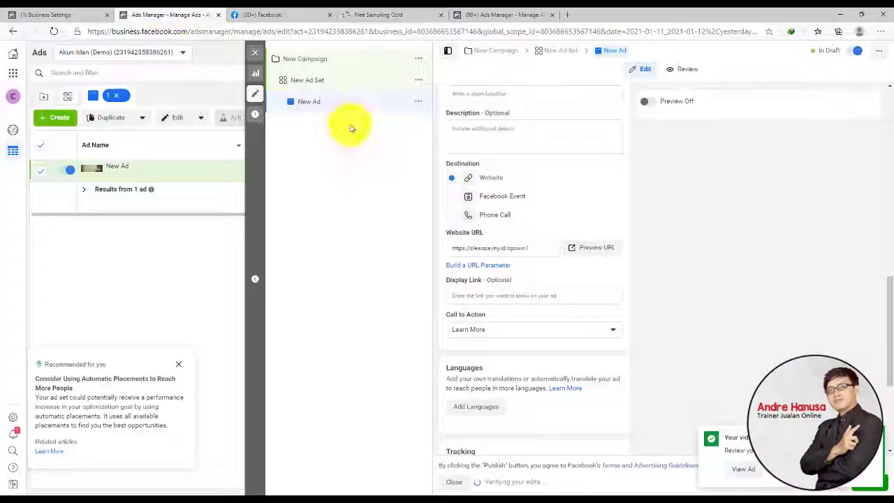
pyautogui.click(389, 12)
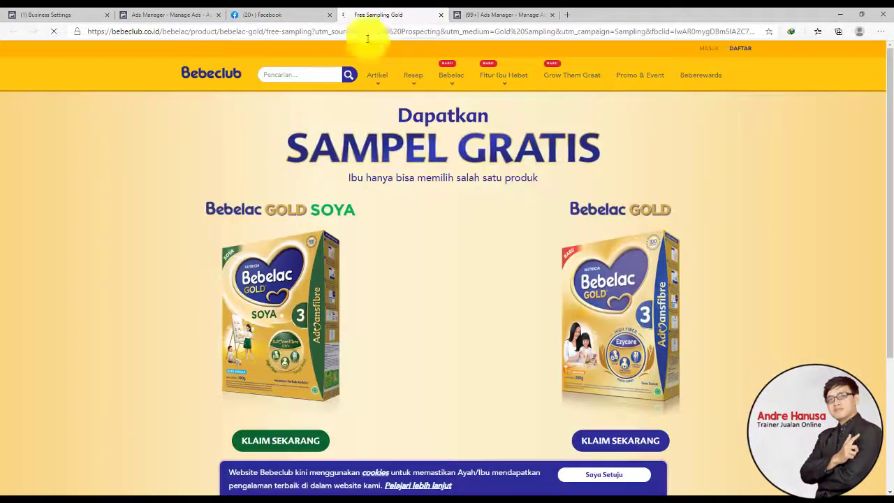
pyautogui.click(441, 16)
pyautogui.click(261, 12)
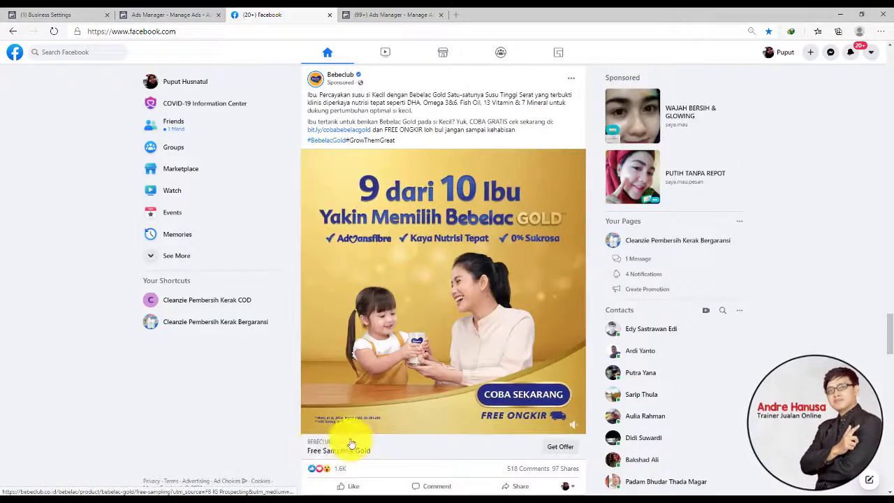
# Return to Ads Manager and enter "ini Headline" as the new ad's headline
pyautogui.scroll(-2, 309, 317)
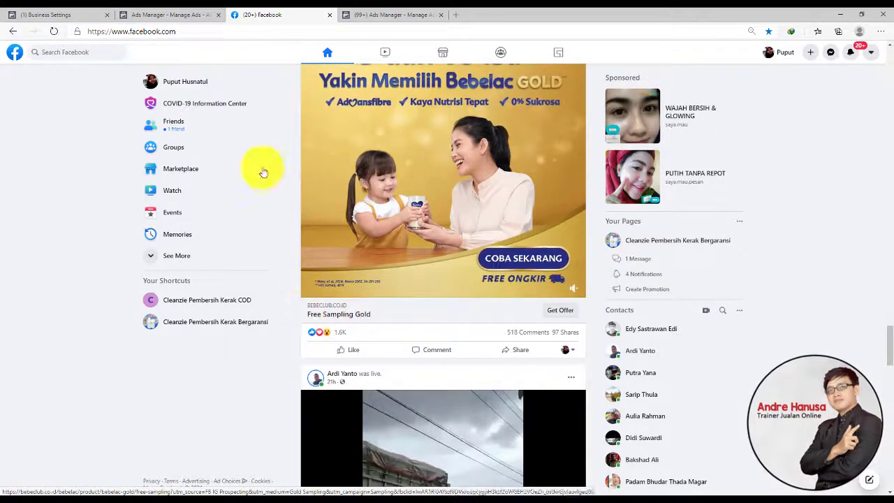
pyautogui.click(186, 13)
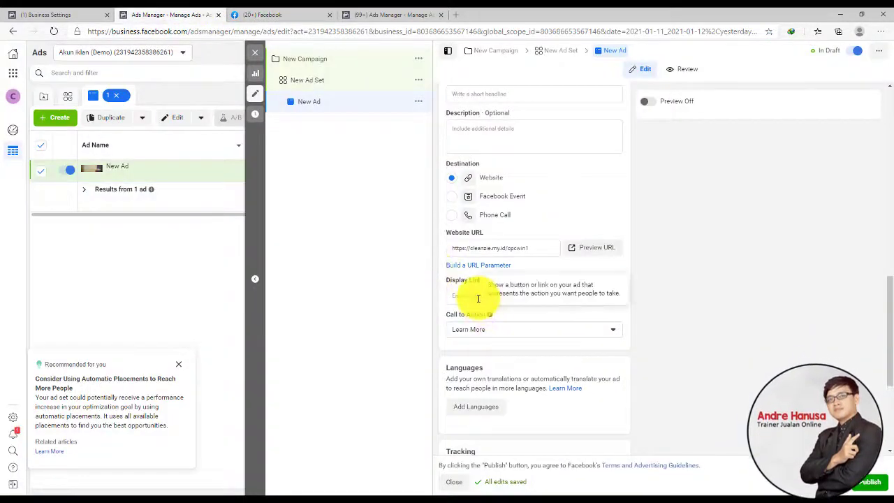
pyautogui.scroll(3, 475, 210)
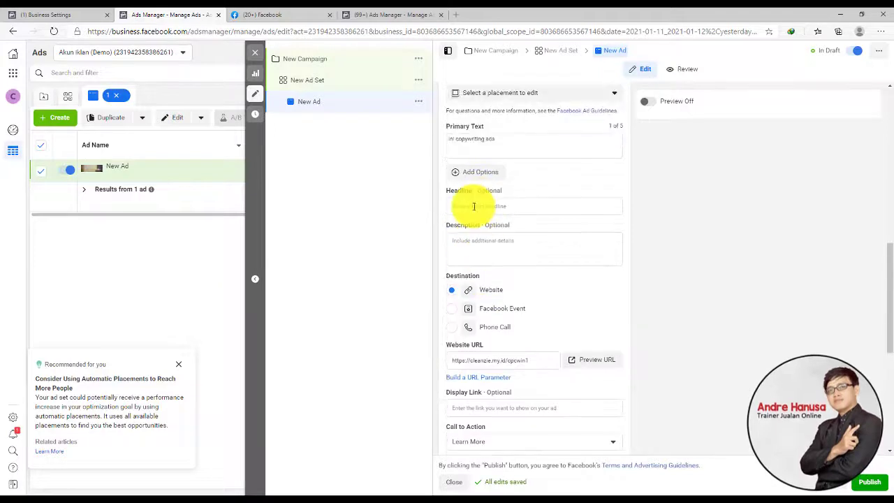
pyautogui.click(490, 204)
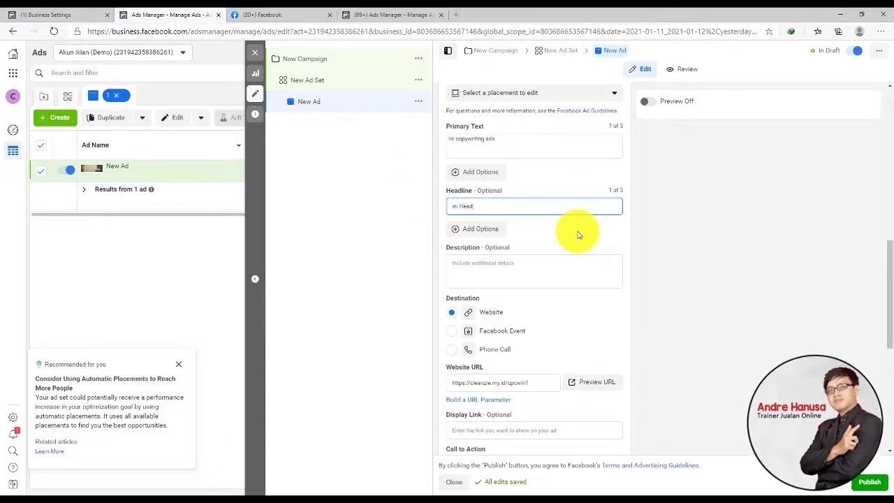
# View the Niagahoster sponsored post in the Facebook feed as a reference and enter "ini deskripsi" as the ad's description
pyautogui.click(517, 272)
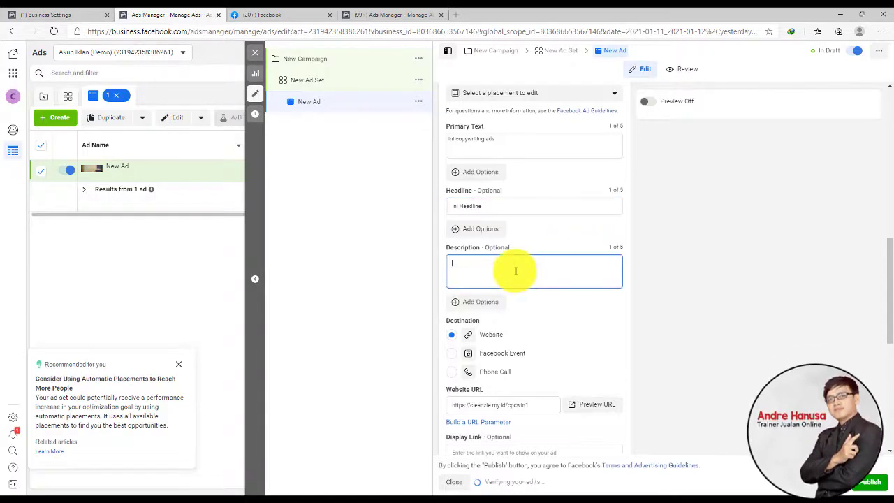
pyautogui.click(308, 14)
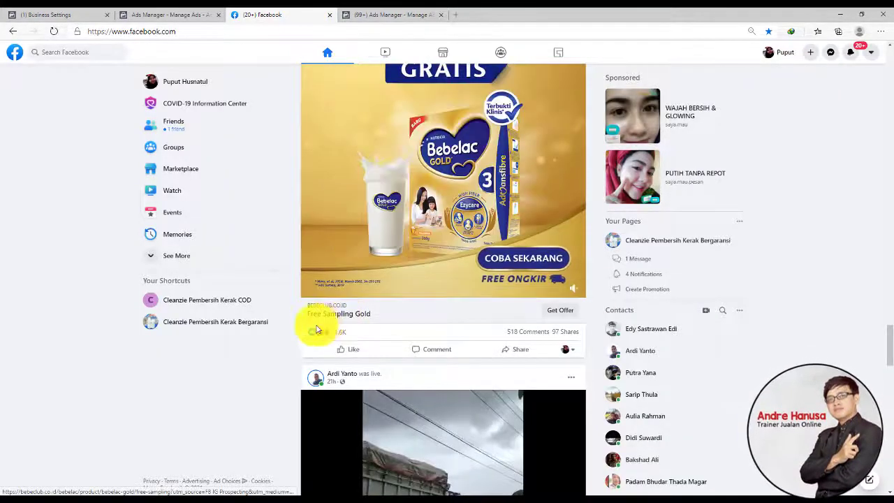
pyautogui.scroll(5, 405, 336)
pyautogui.scroll(15, 430, 325)
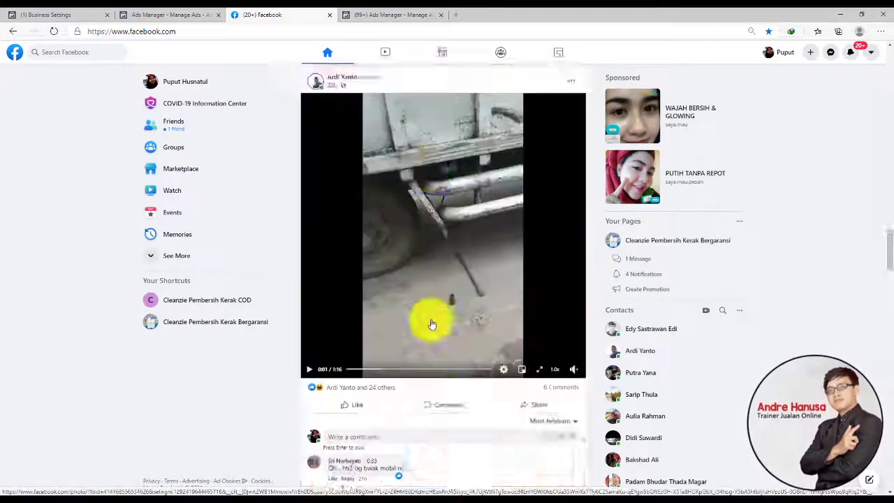
pyautogui.scroll(5, 429, 322)
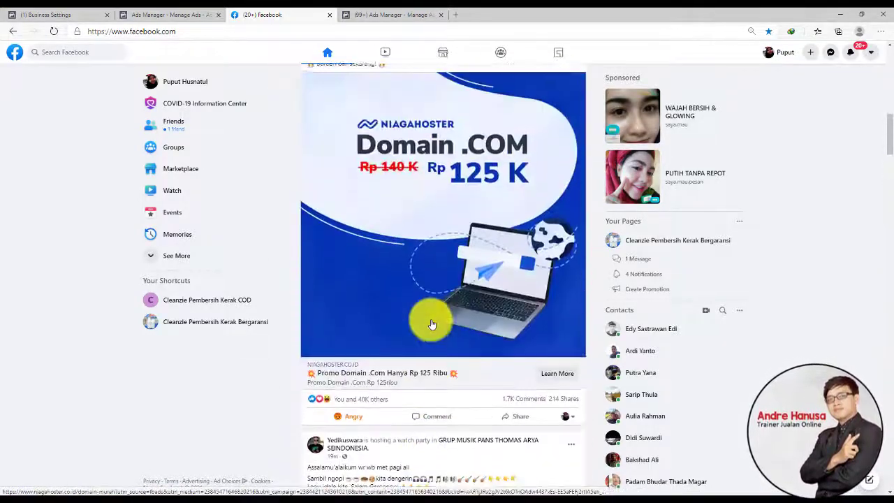
pyautogui.scroll(-1, 398, 346)
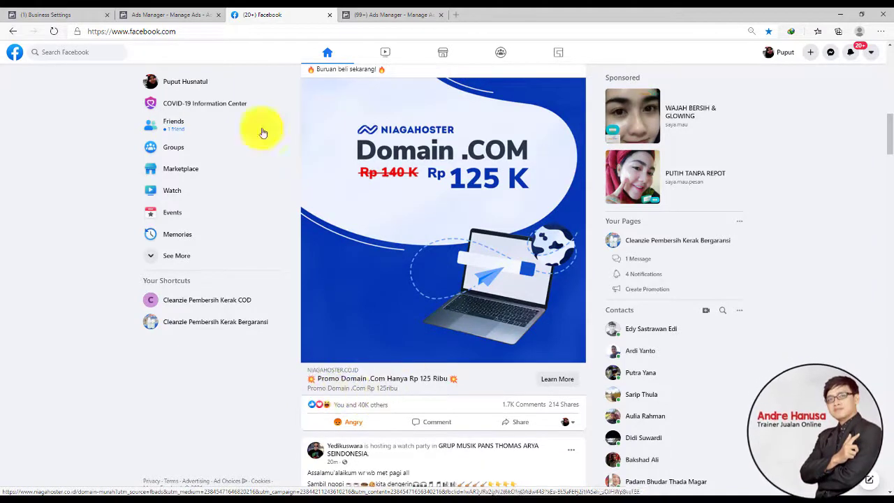
pyautogui.click(185, 14)
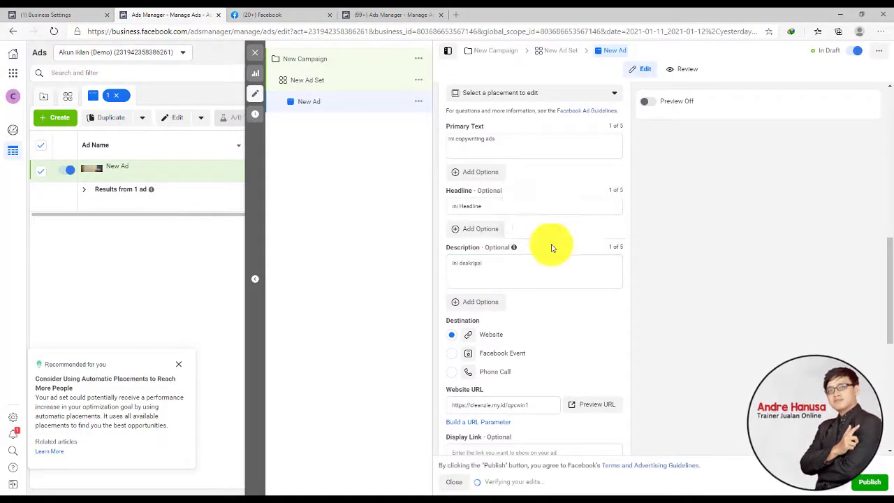
# Check the display link on Facebook's Niagahoster post and set the ad's display link to KLIK.DISINI
pyautogui.scroll(-2, 550, 351)
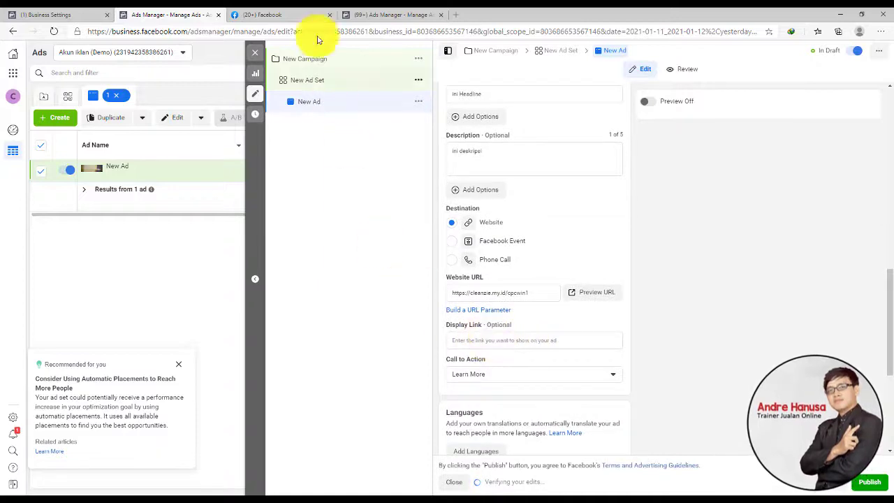
pyautogui.click(311, 15)
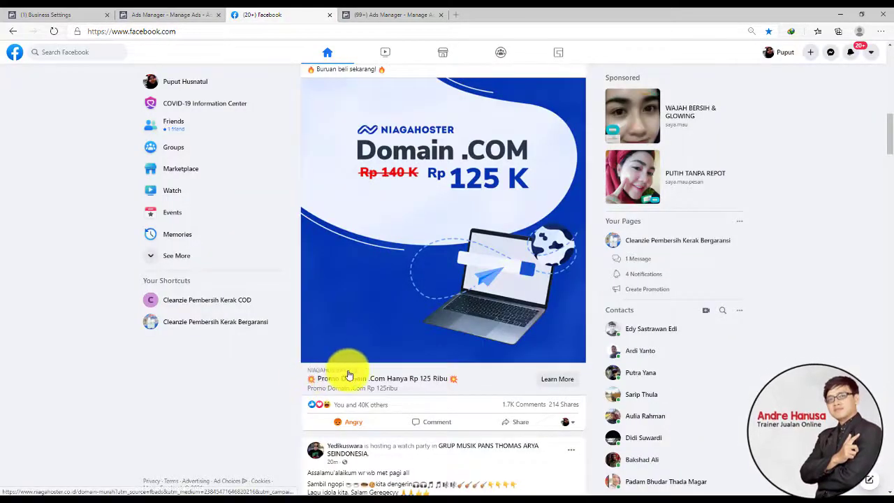
pyautogui.click(171, 14)
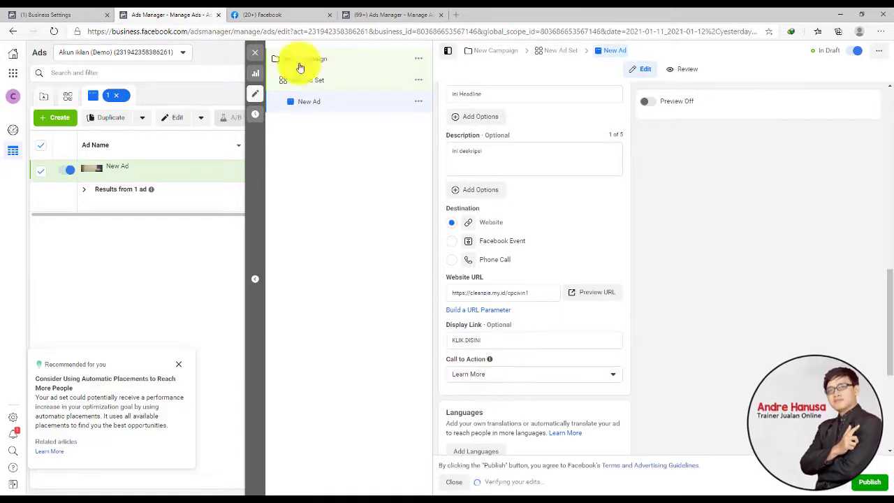
# View the Niagahoster post's button on Facebook and choose Learn More as the ad's call to action in Ads Manager
pyautogui.click(294, 14)
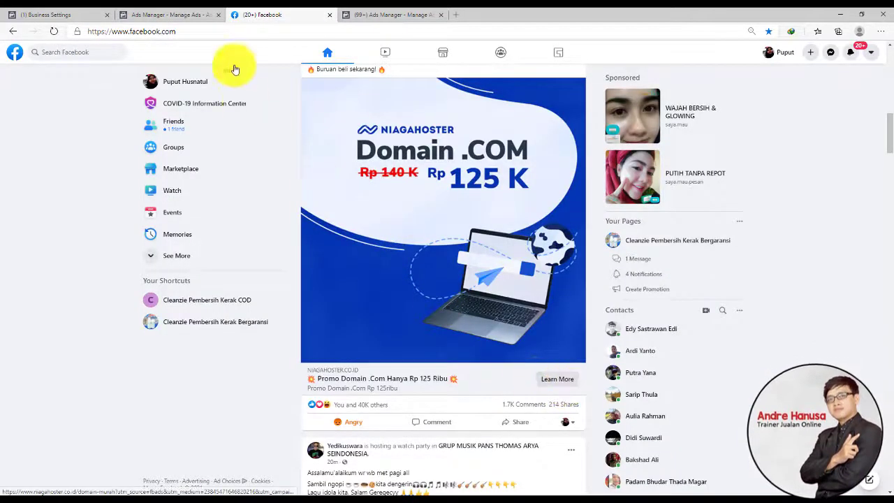
pyautogui.click(187, 15)
pyautogui.click(521, 378)
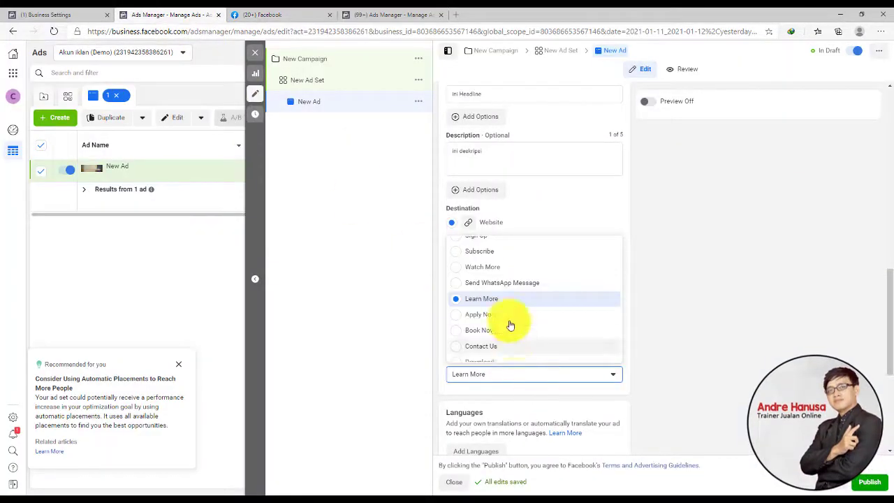
pyautogui.click(489, 302)
pyautogui.click(367, 358)
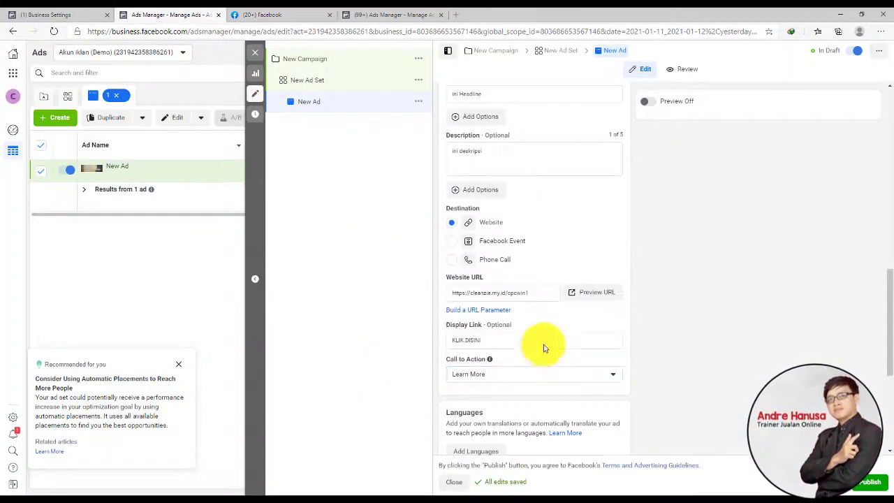
# Turn on the ad preview and examine the Facebook Feeds and Instagram Feed placements at a larger page size
pyautogui.scroll(3, 547, 334)
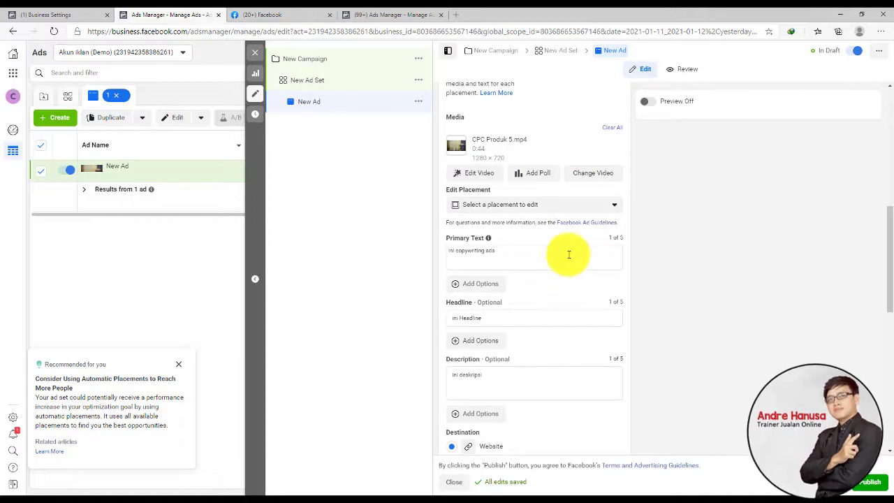
pyautogui.scroll(5, 575, 299)
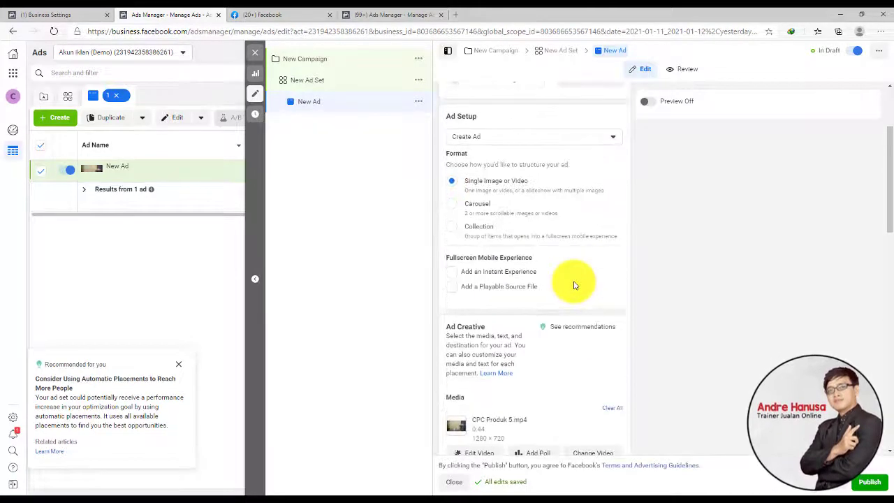
pyautogui.scroll(-3, 573, 285)
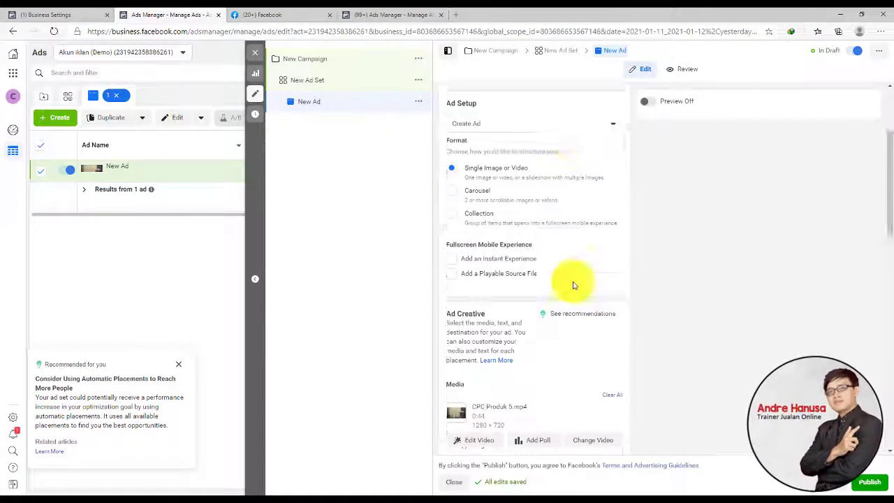
pyautogui.click(647, 102)
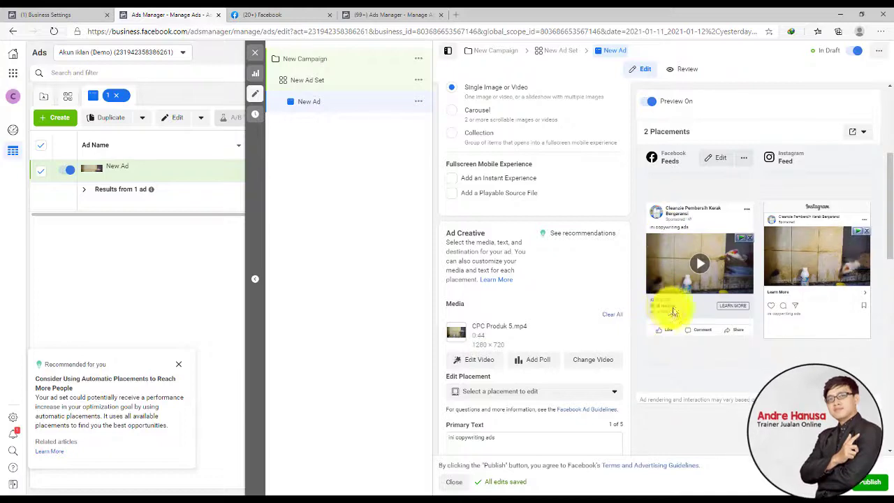
pyautogui.click(880, 31)
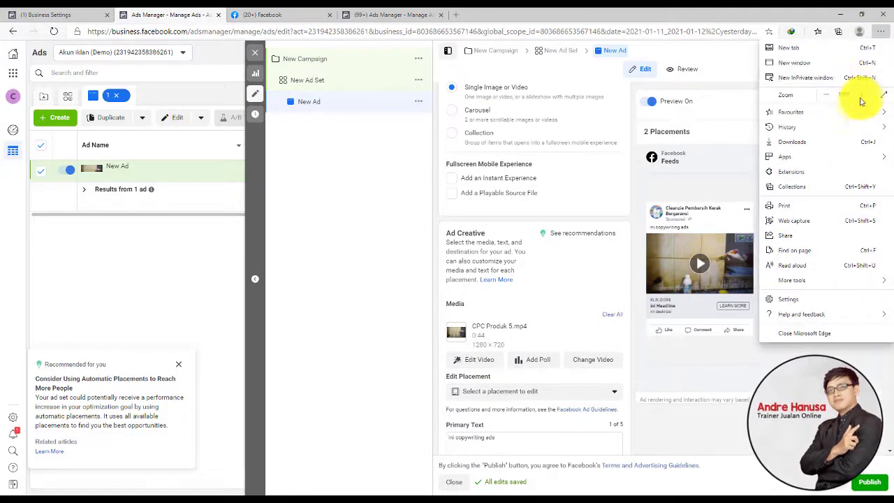
pyautogui.click(864, 101)
pyautogui.click(863, 102)
pyautogui.click(270, 265)
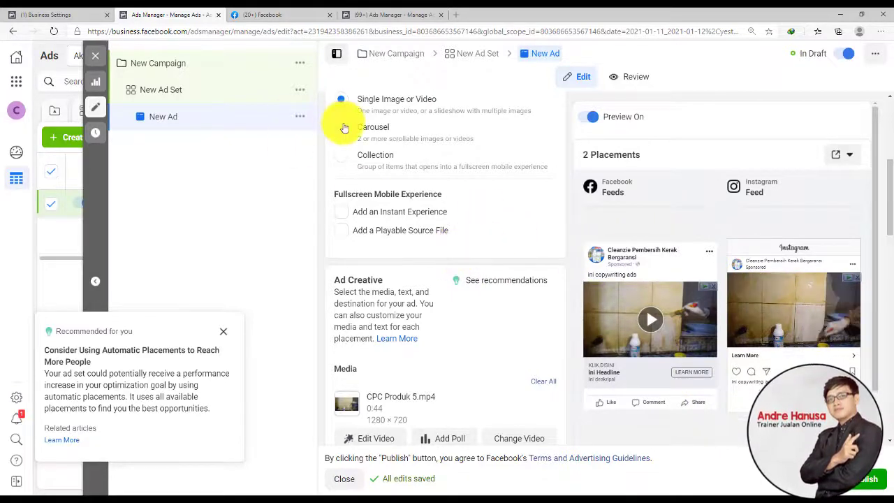
pyautogui.click(880, 32)
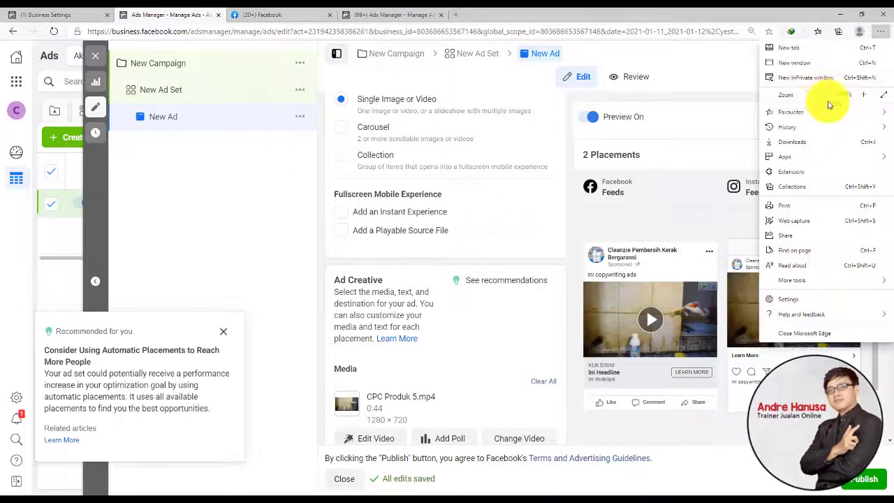
# Compare the preview with the full Niagahoster post on Facebook, return to Ads Manager and close the new ad's editor
pyautogui.click(309, 14)
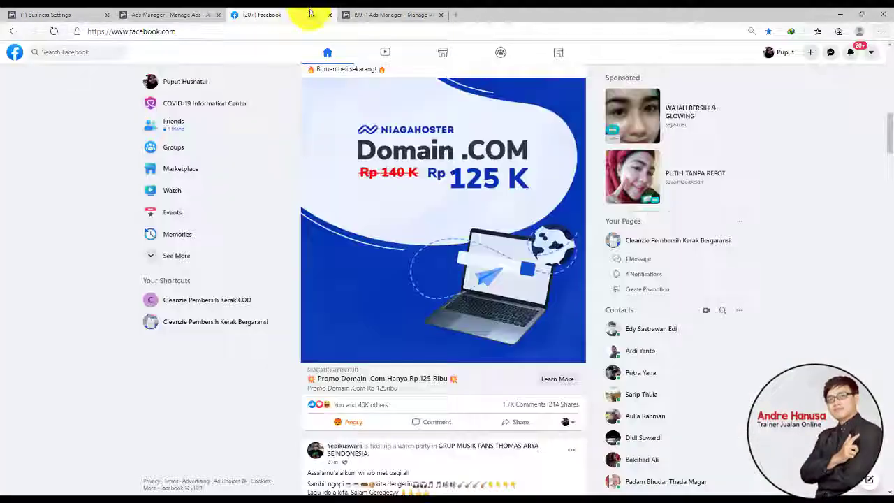
pyautogui.scroll(3, 419, 217)
pyautogui.scroll(-3, 492, 209)
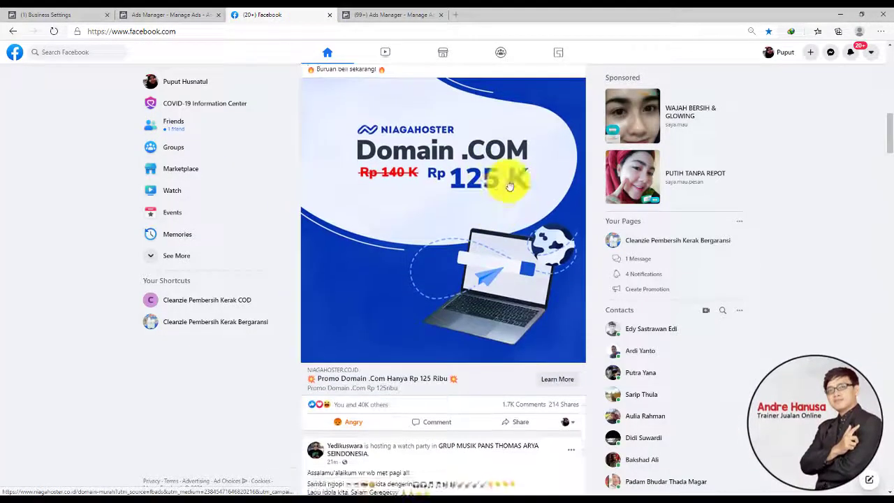
pyautogui.scroll(1, 454, 178)
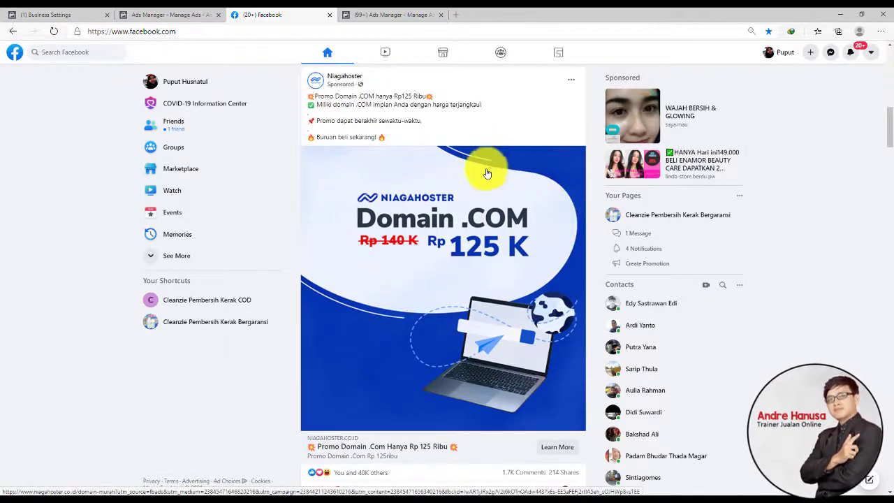
pyautogui.click(175, 14)
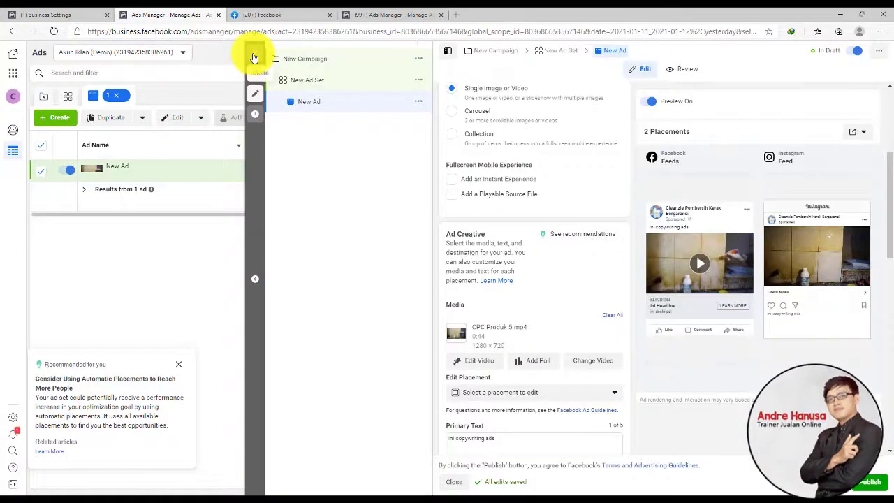
pyautogui.click(254, 58)
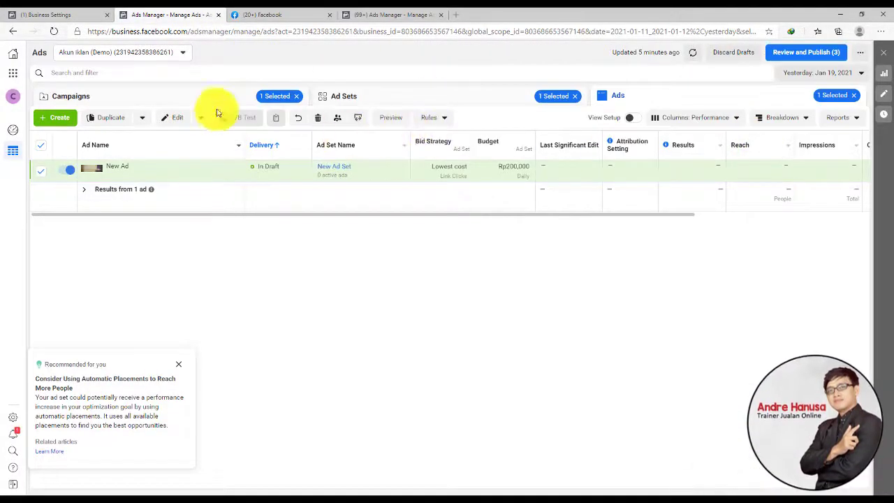